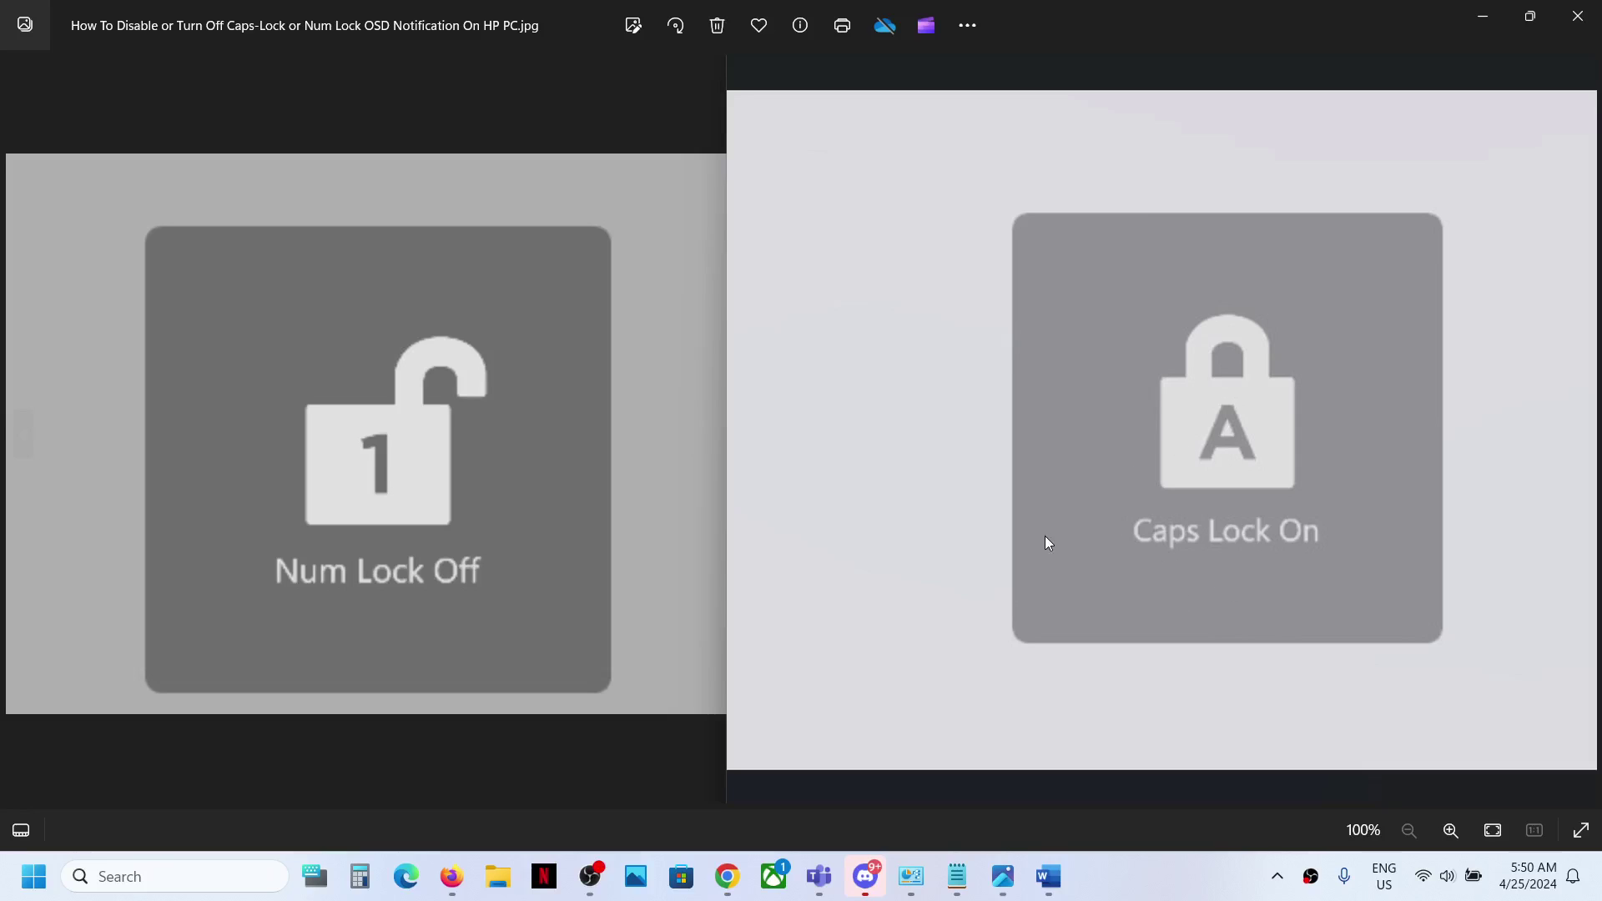
Highlight the first note line in Word, 'End HP system event utility service.'.
left_click(1049, 876)
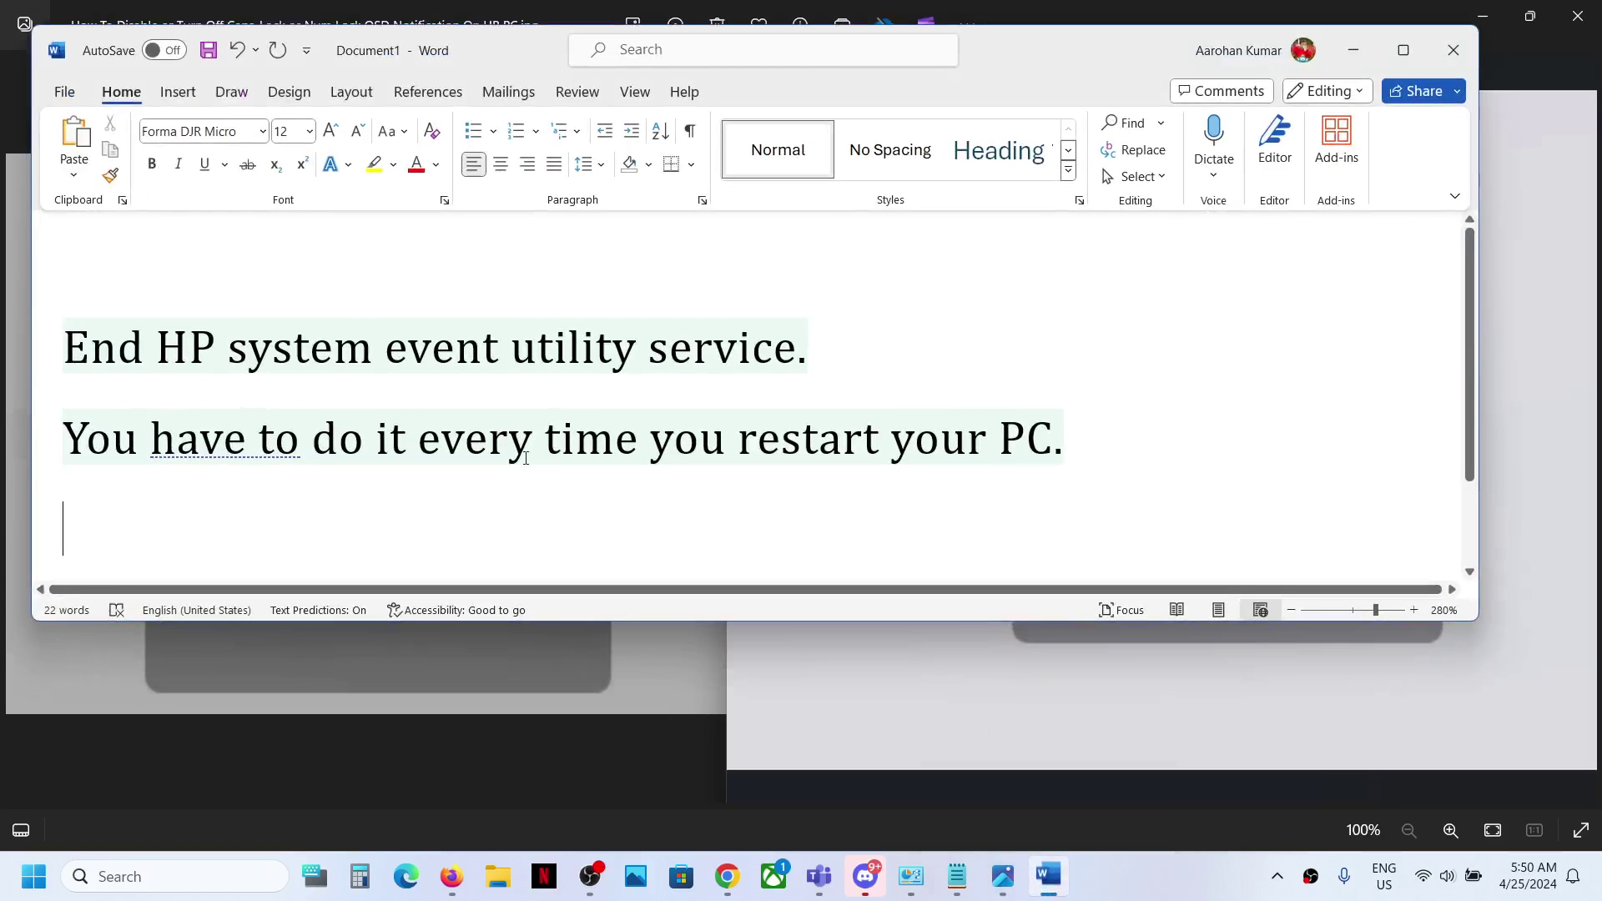
left_click_drag(65, 347, 831, 349)
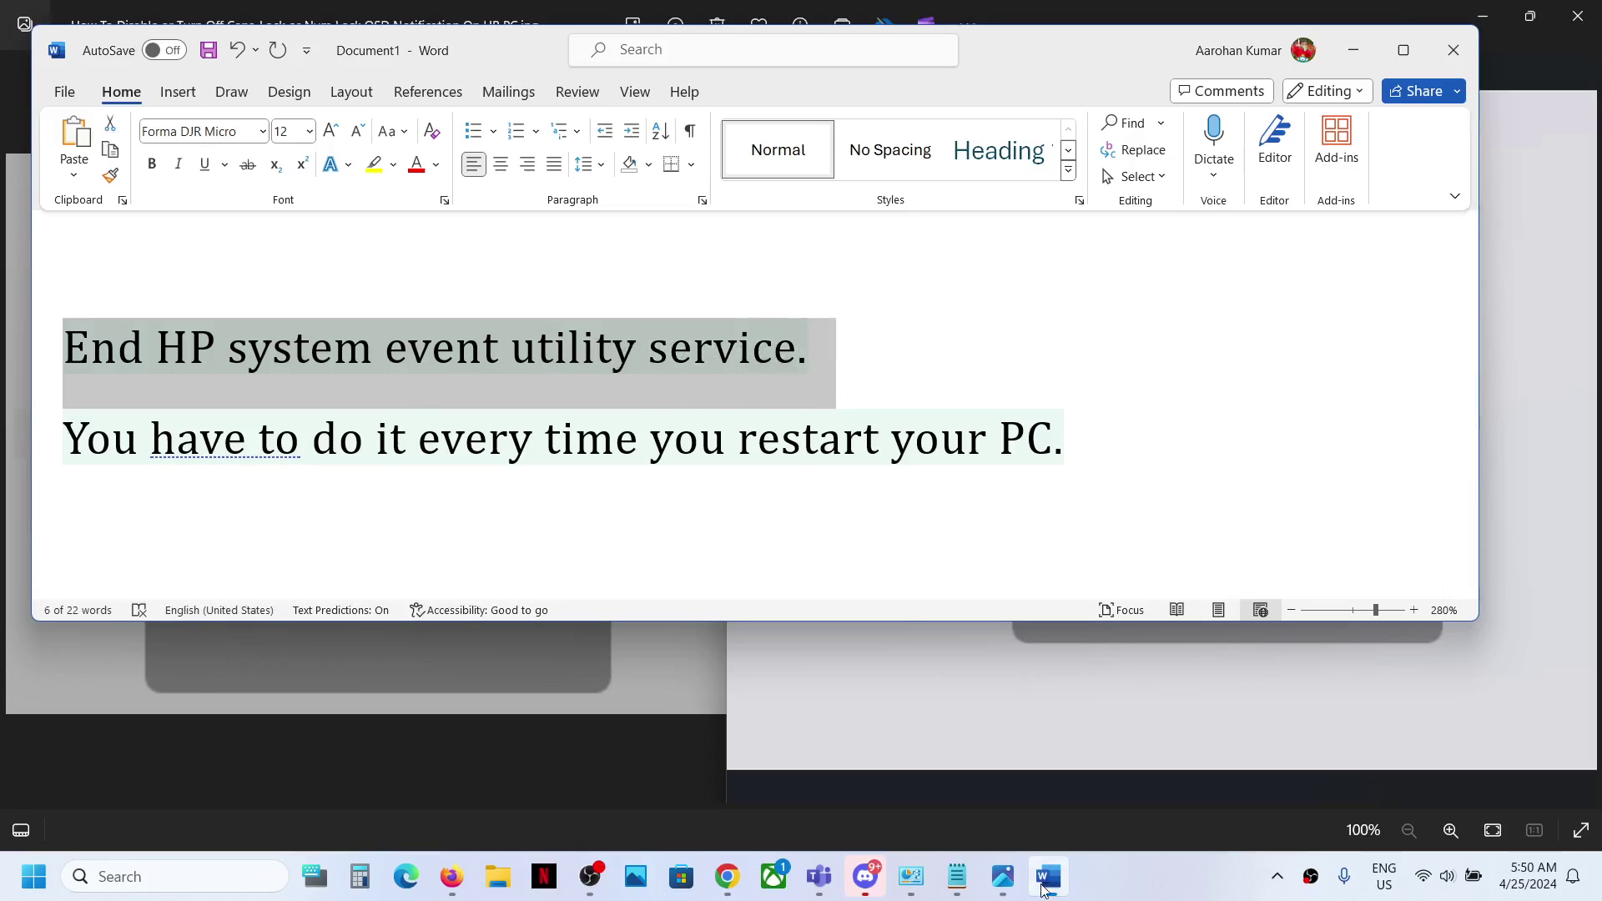
Open Task Manager, then highlight 'HP system event utility' in the Word notes.
right_click(33, 894)
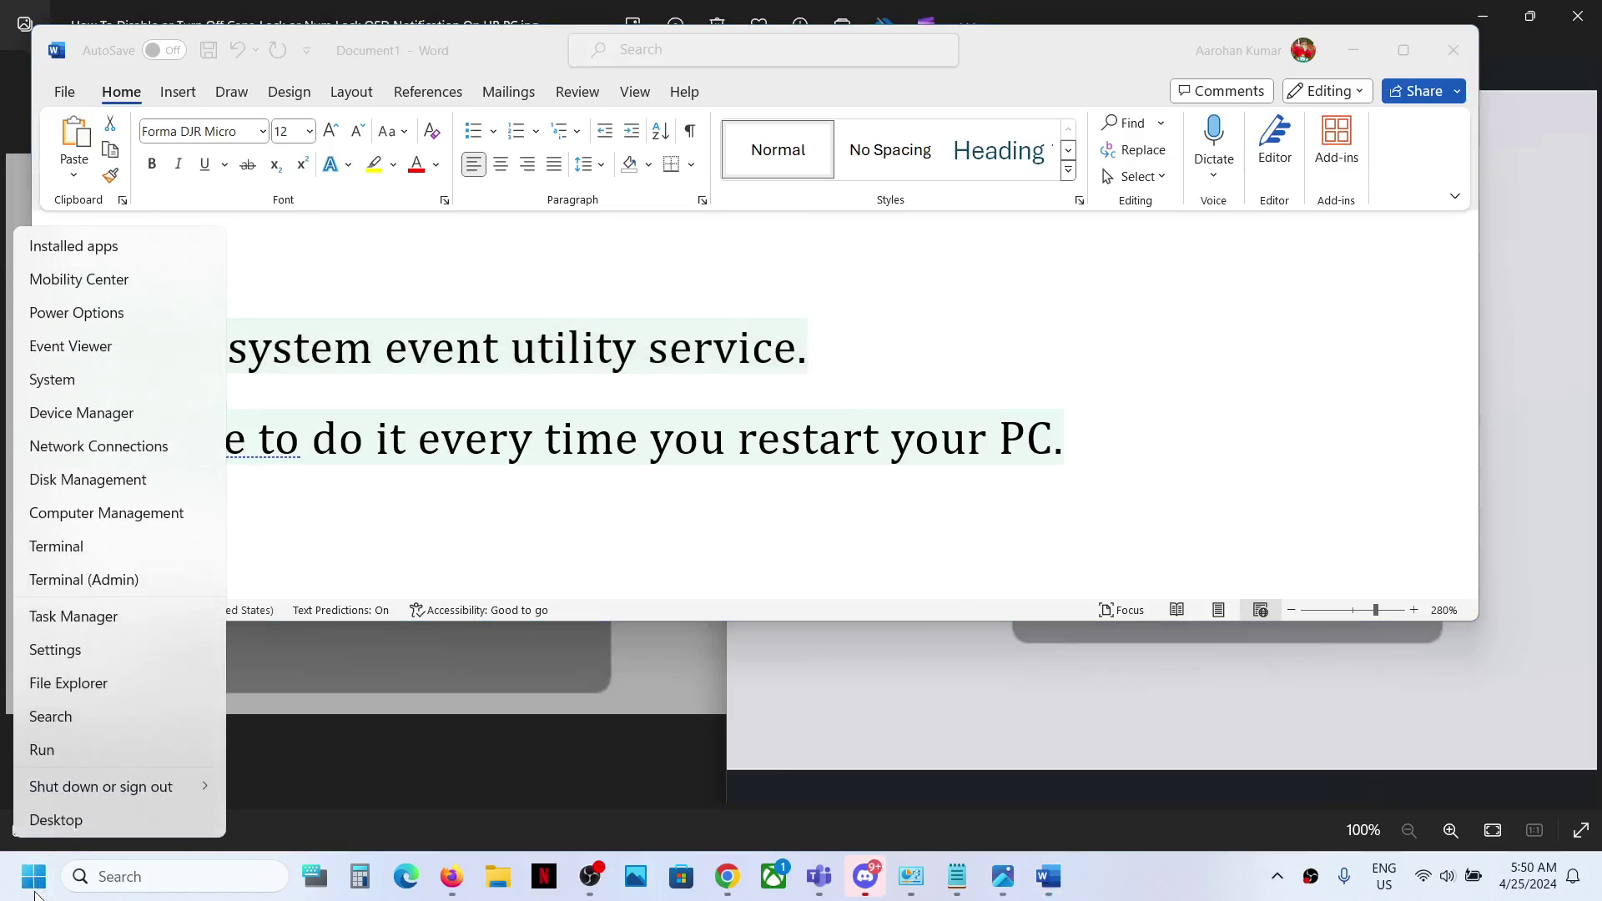
left_click(99, 616)
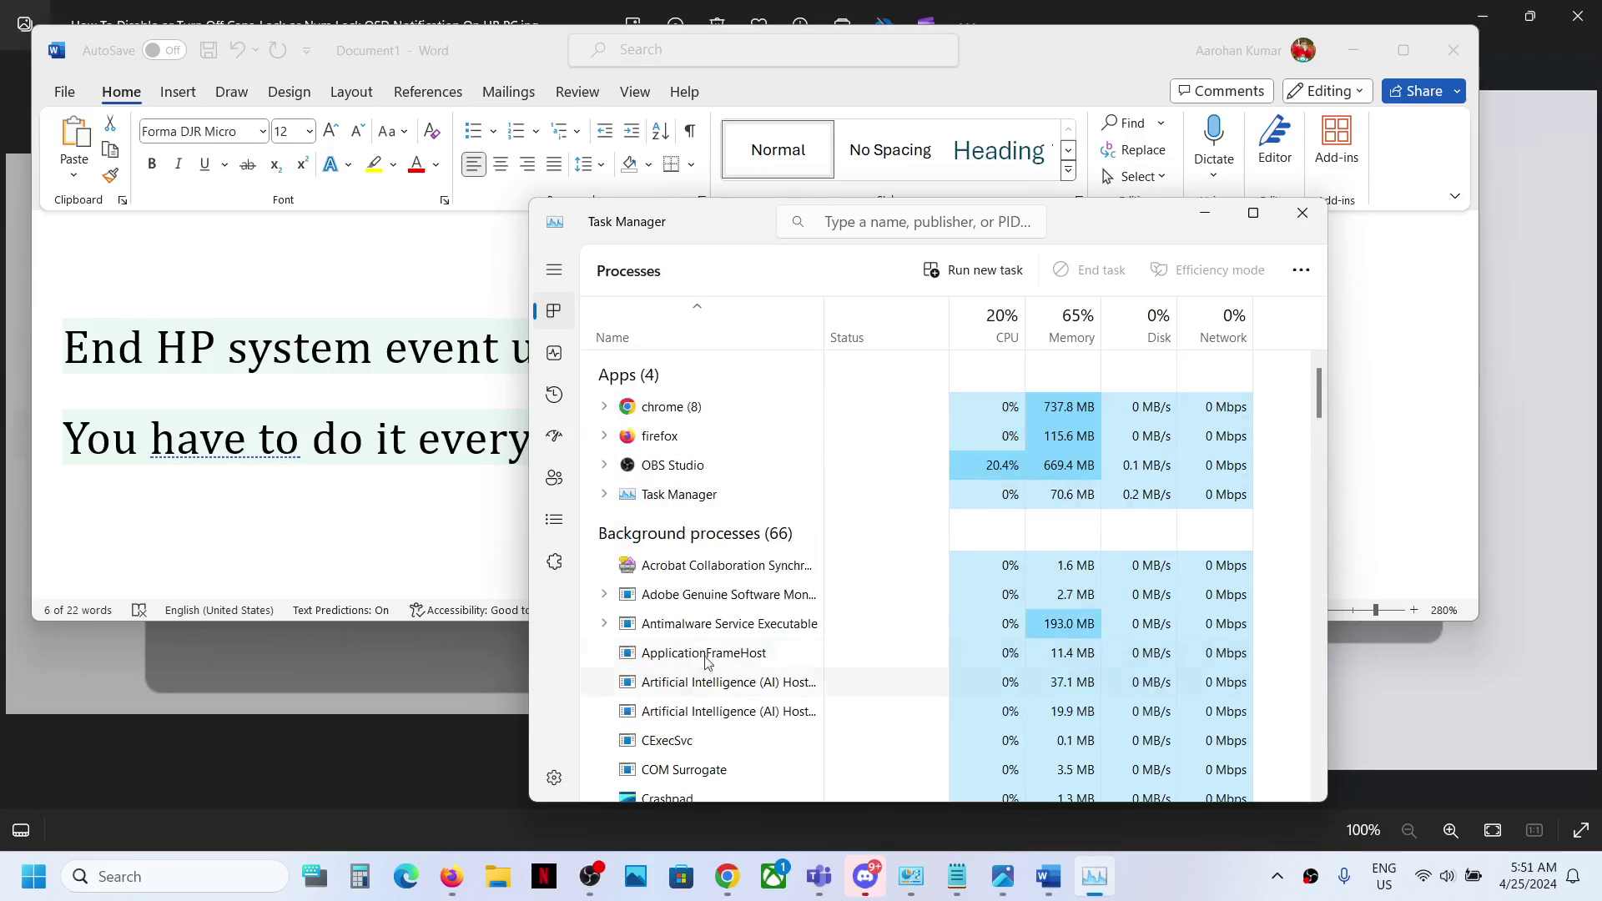
left_click(192, 364)
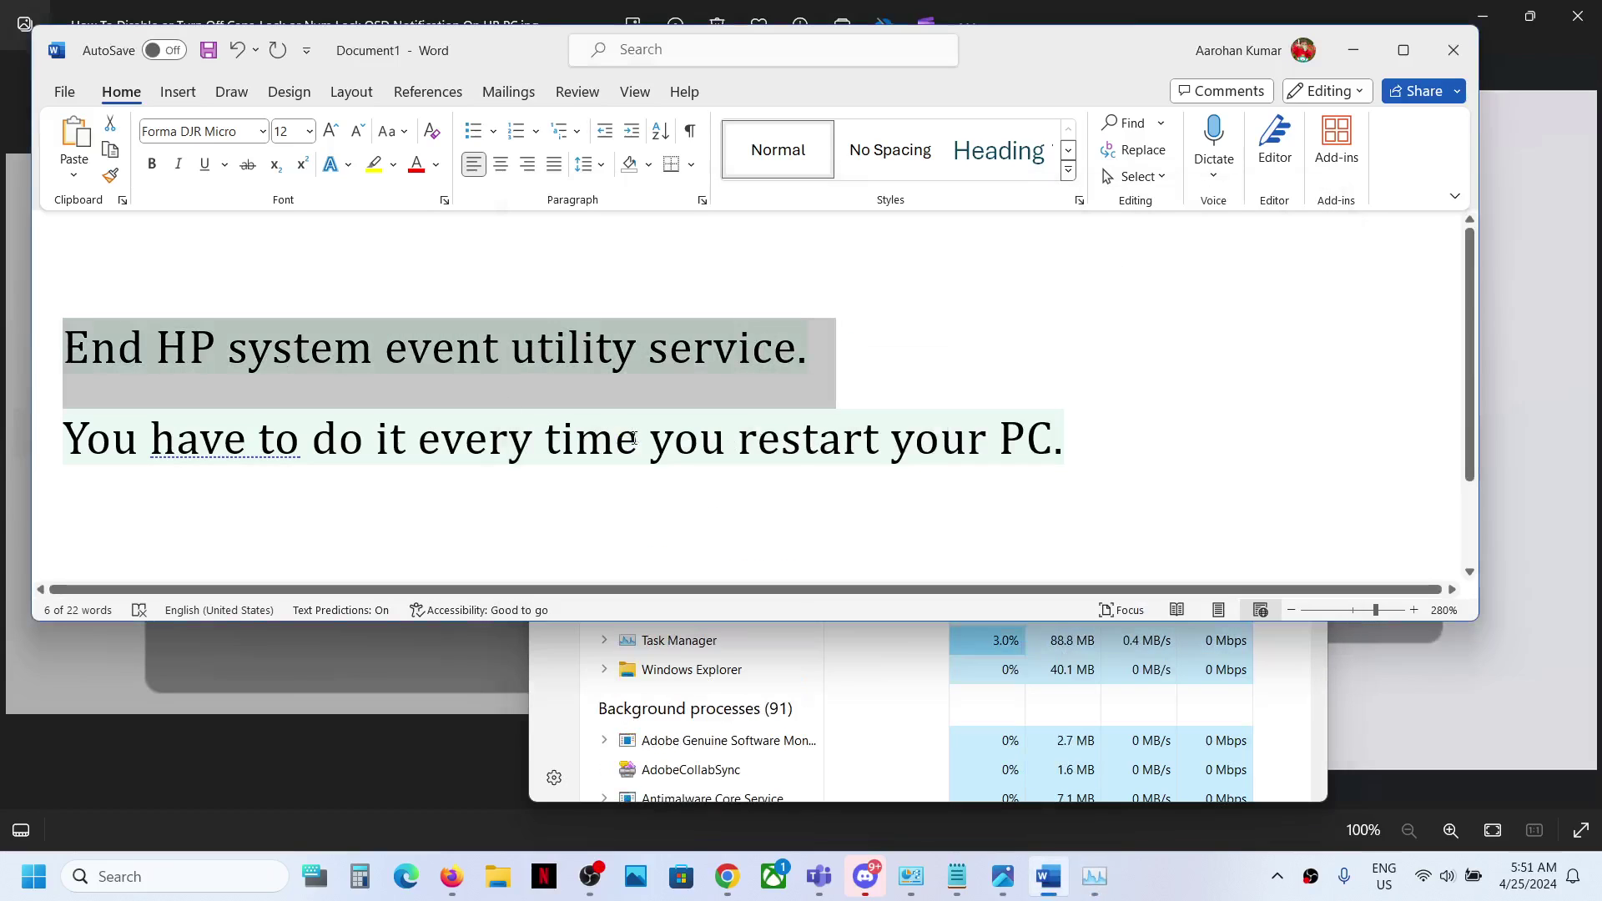
left_click(272, 362)
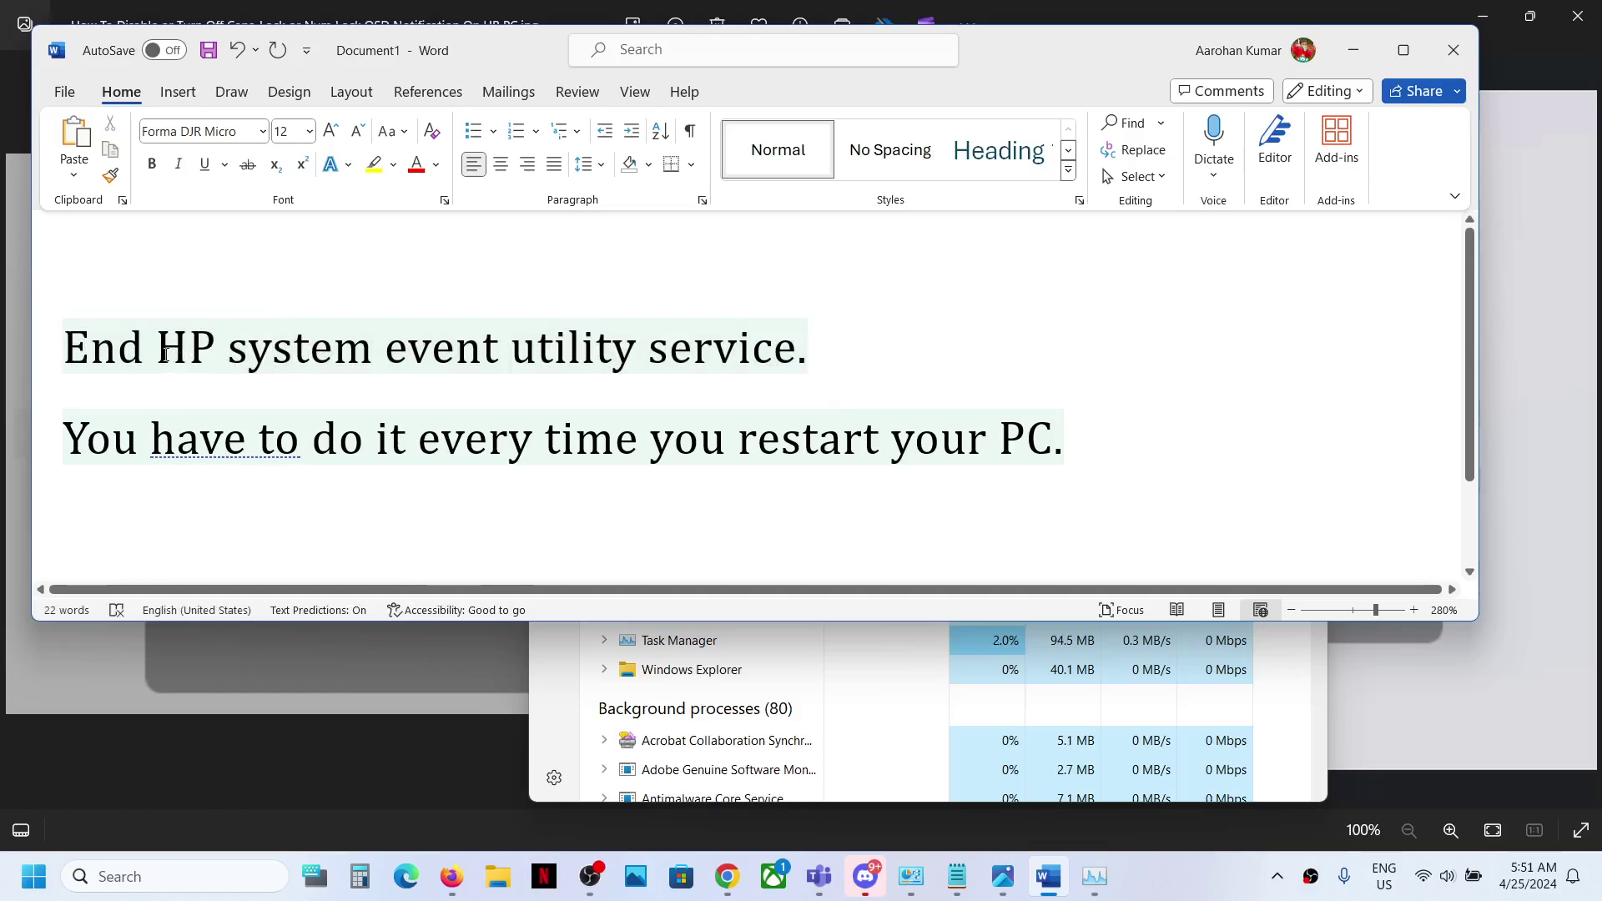
left_click_drag(159, 357, 648, 358)
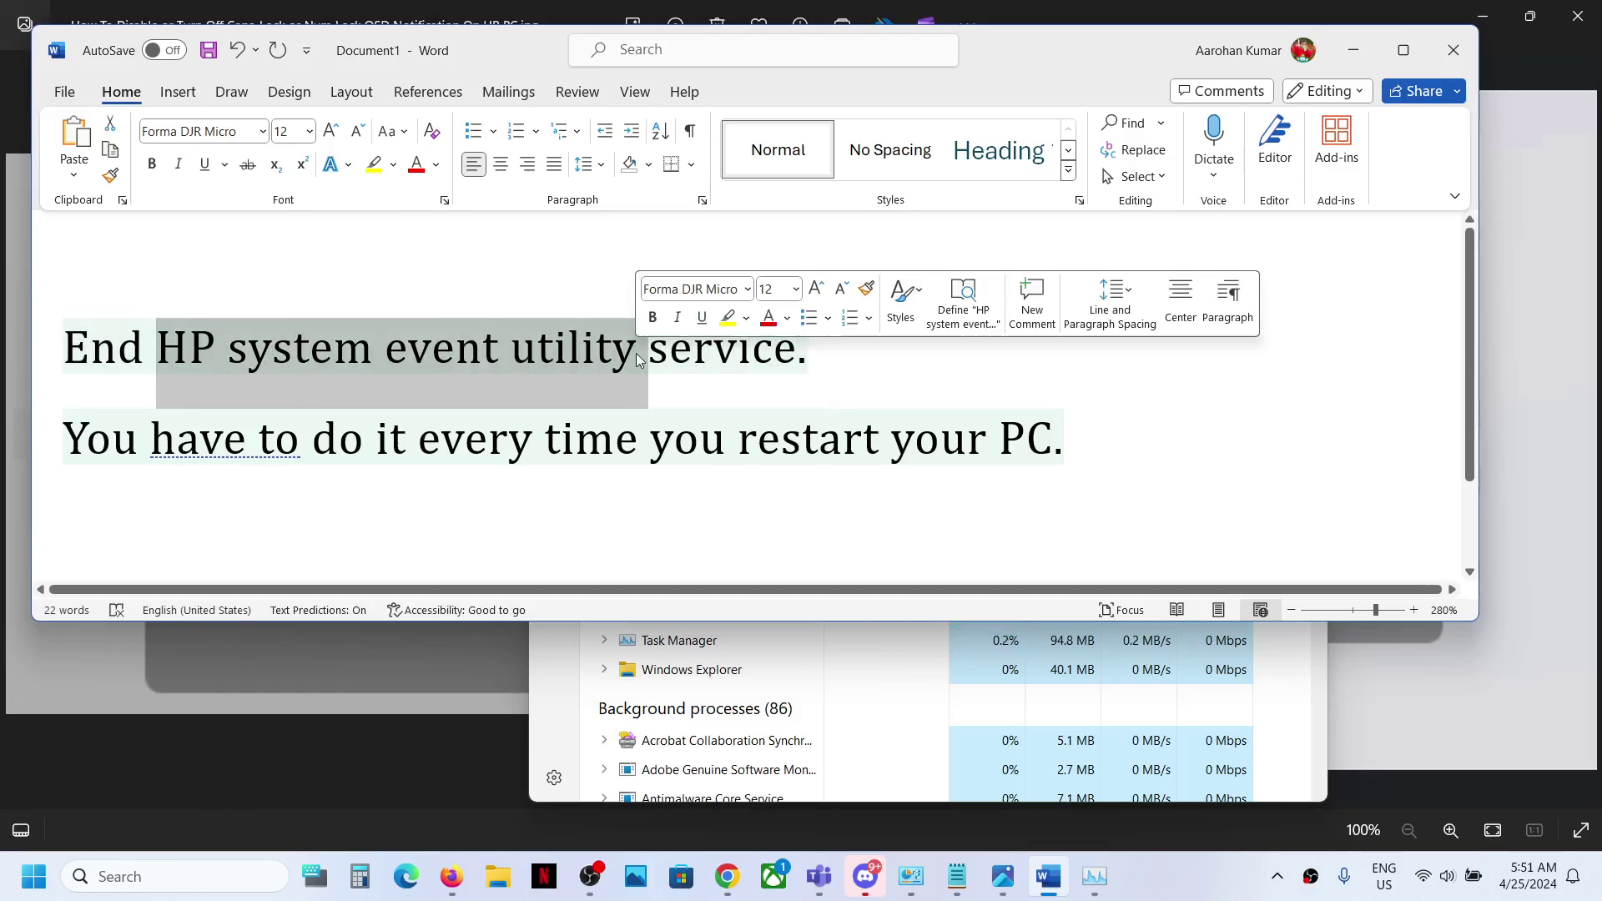
Scroll through Task Manager's background processes looking for the HP service.
left_click(876, 673)
scroll(872, 677, "down", 3)
left_click(735, 692)
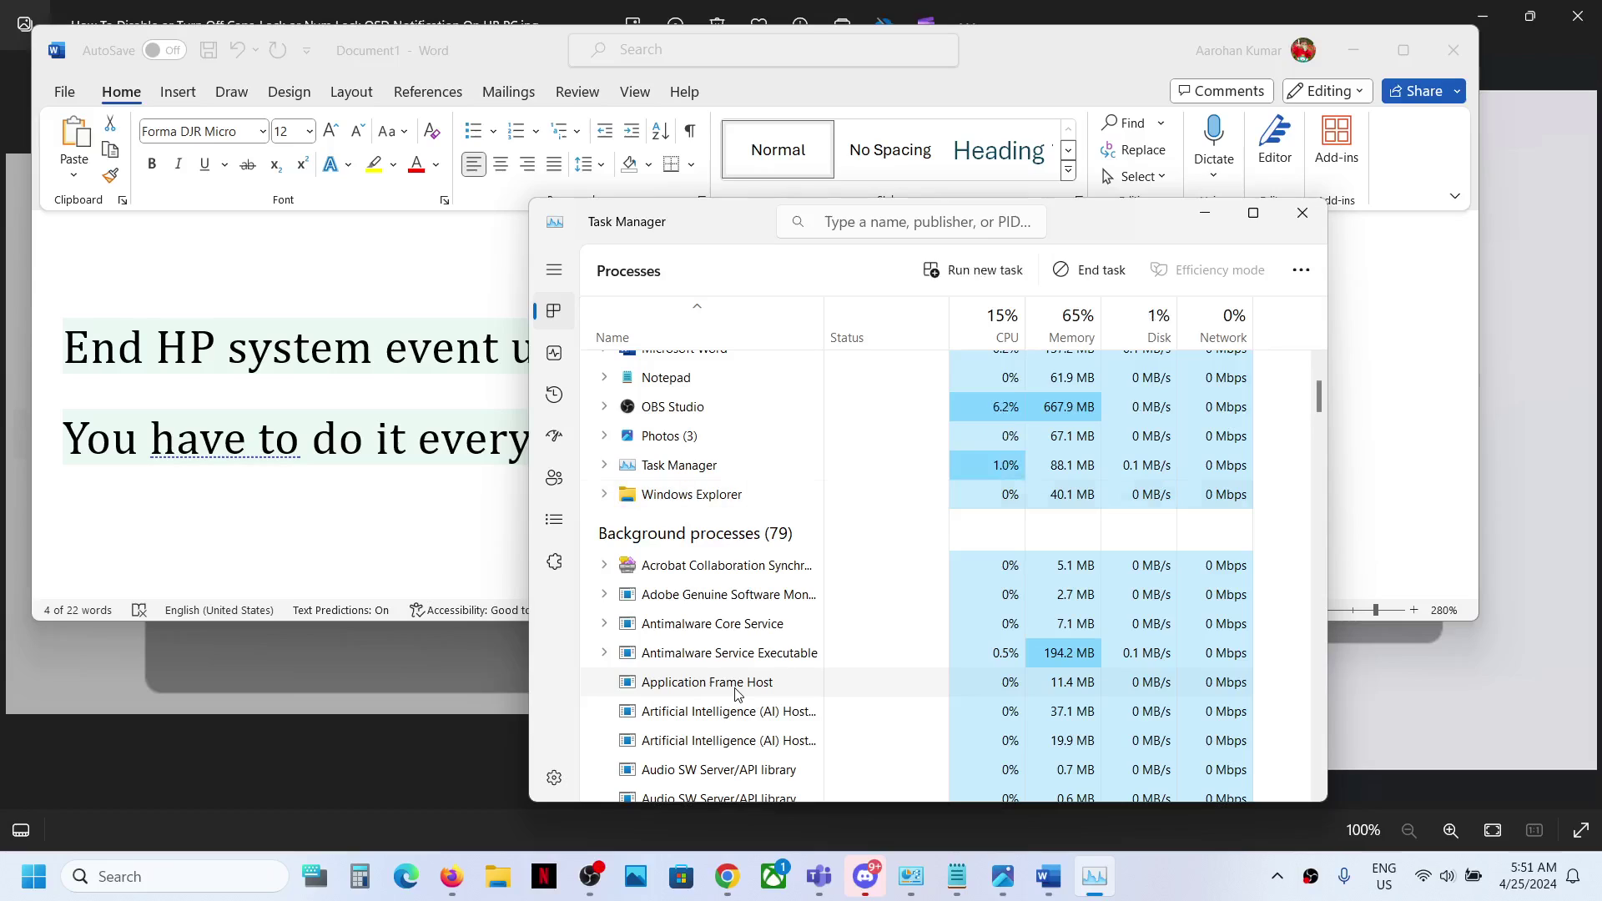
scroll(736, 694, "down", 3)
scroll(736, 694, "down", 3)
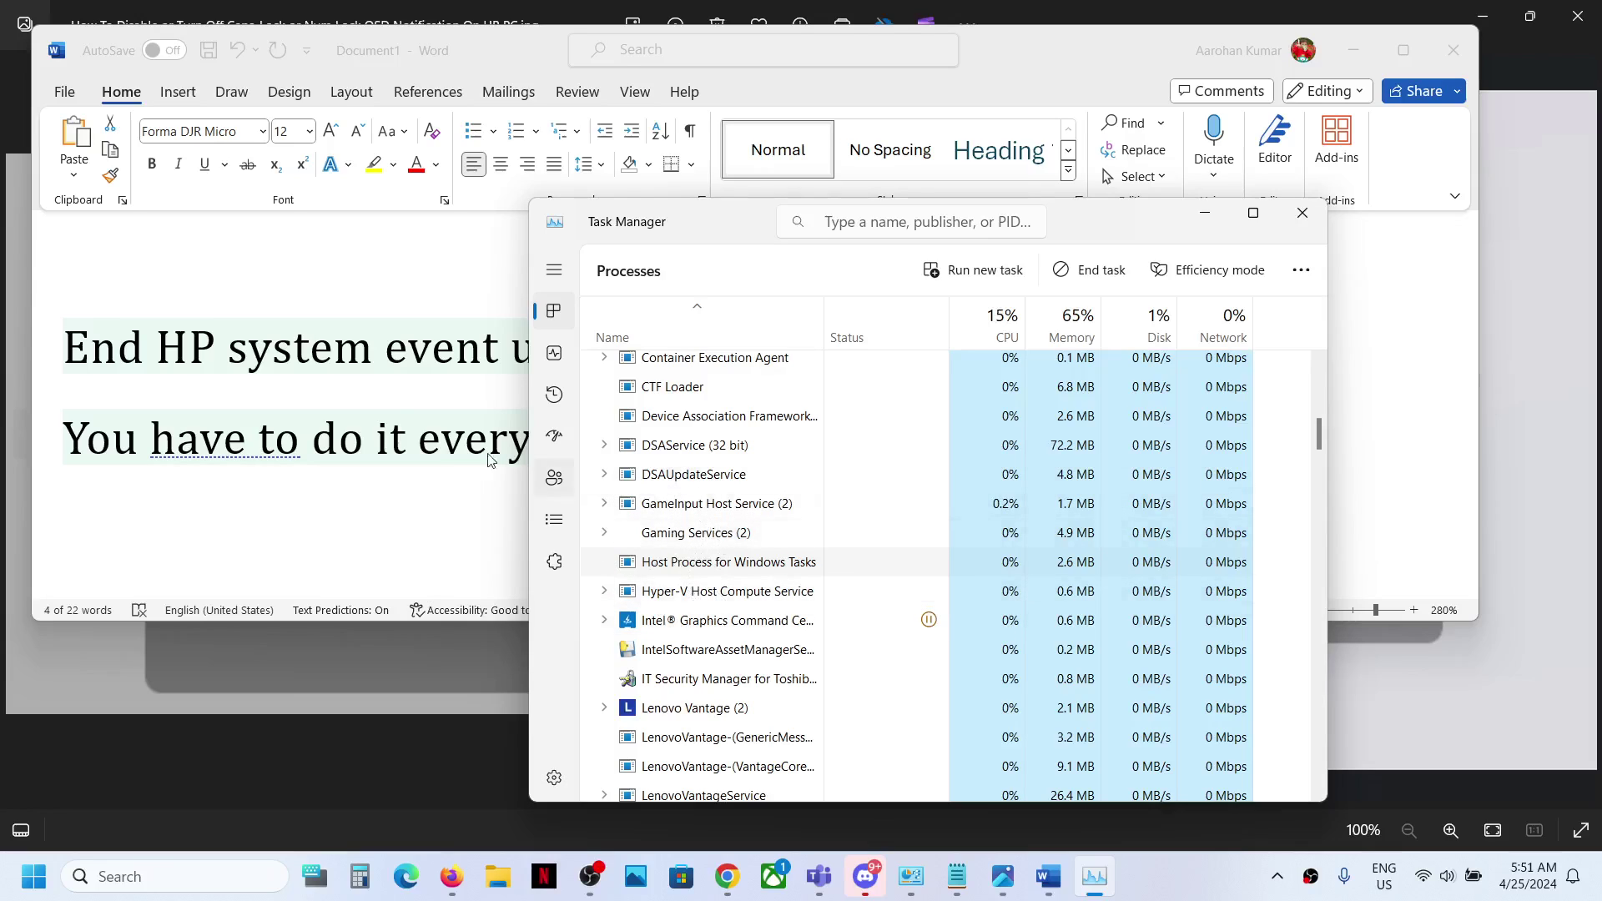
left_click(213, 367)
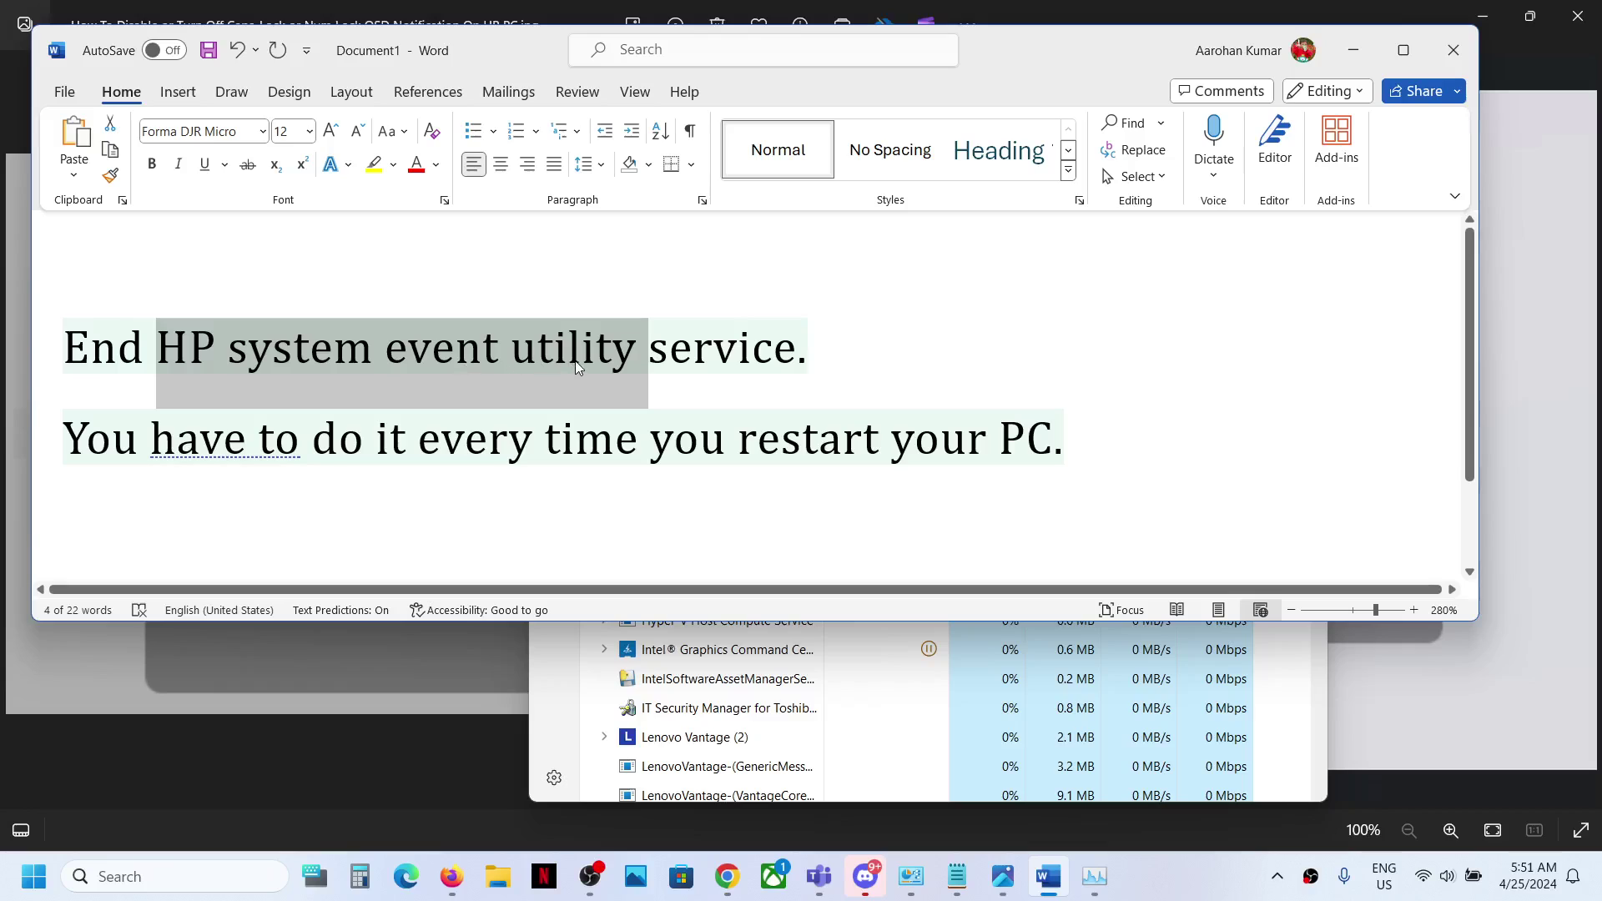
key("alt+Tab")
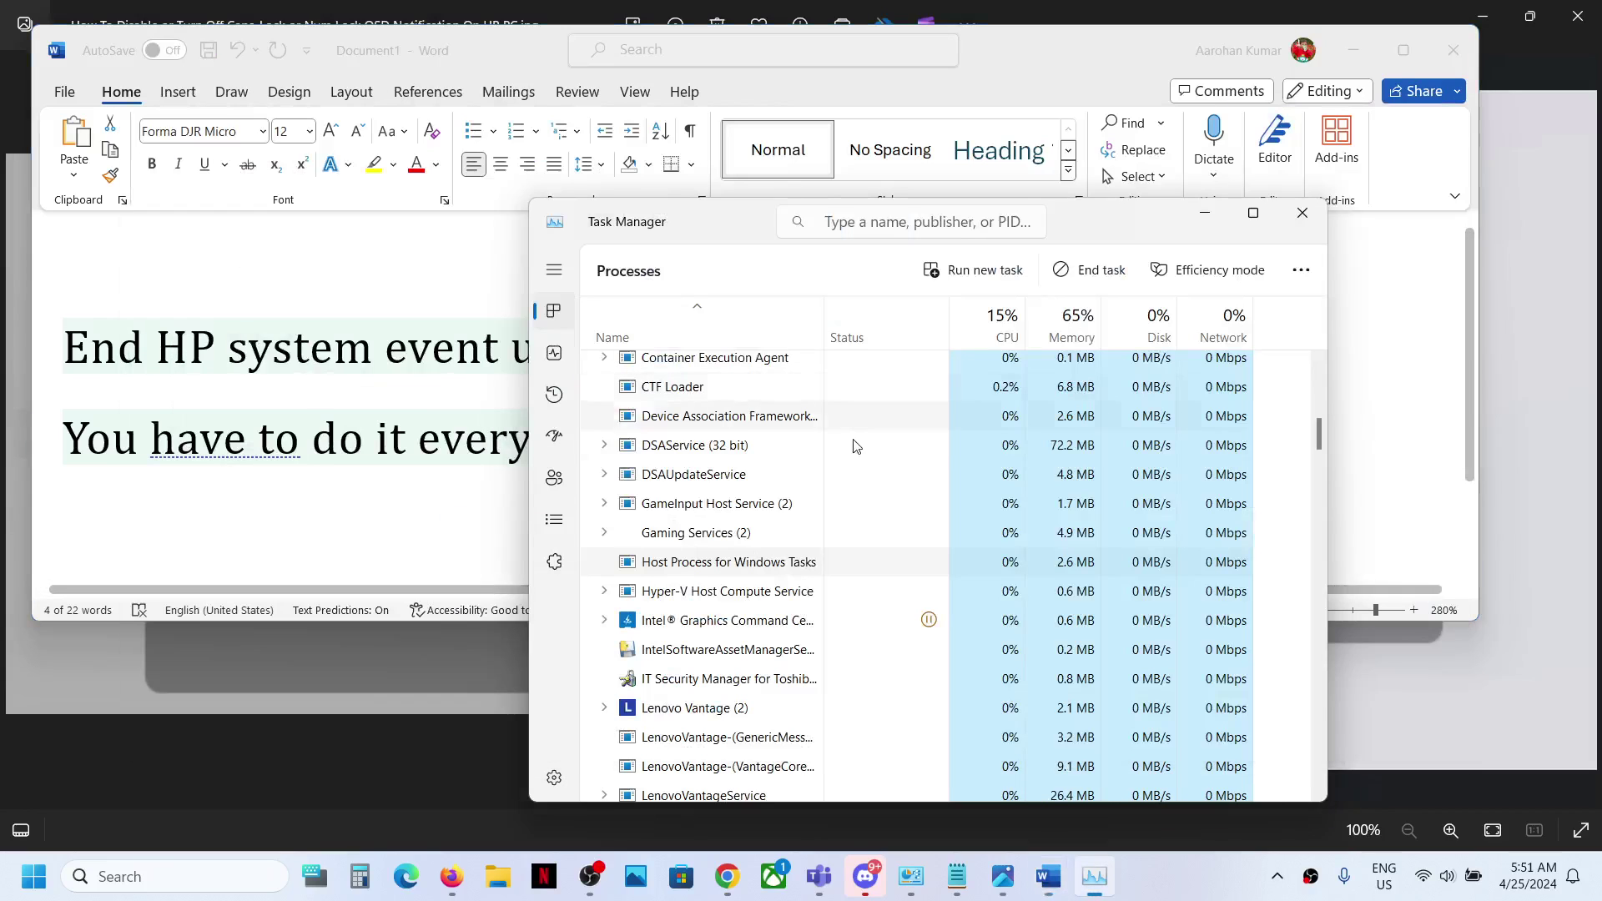
Inspect the Hyper-V and Lenovo Vantage process actions without ending them, re-highlighting the Word notes.
right_click(732, 594)
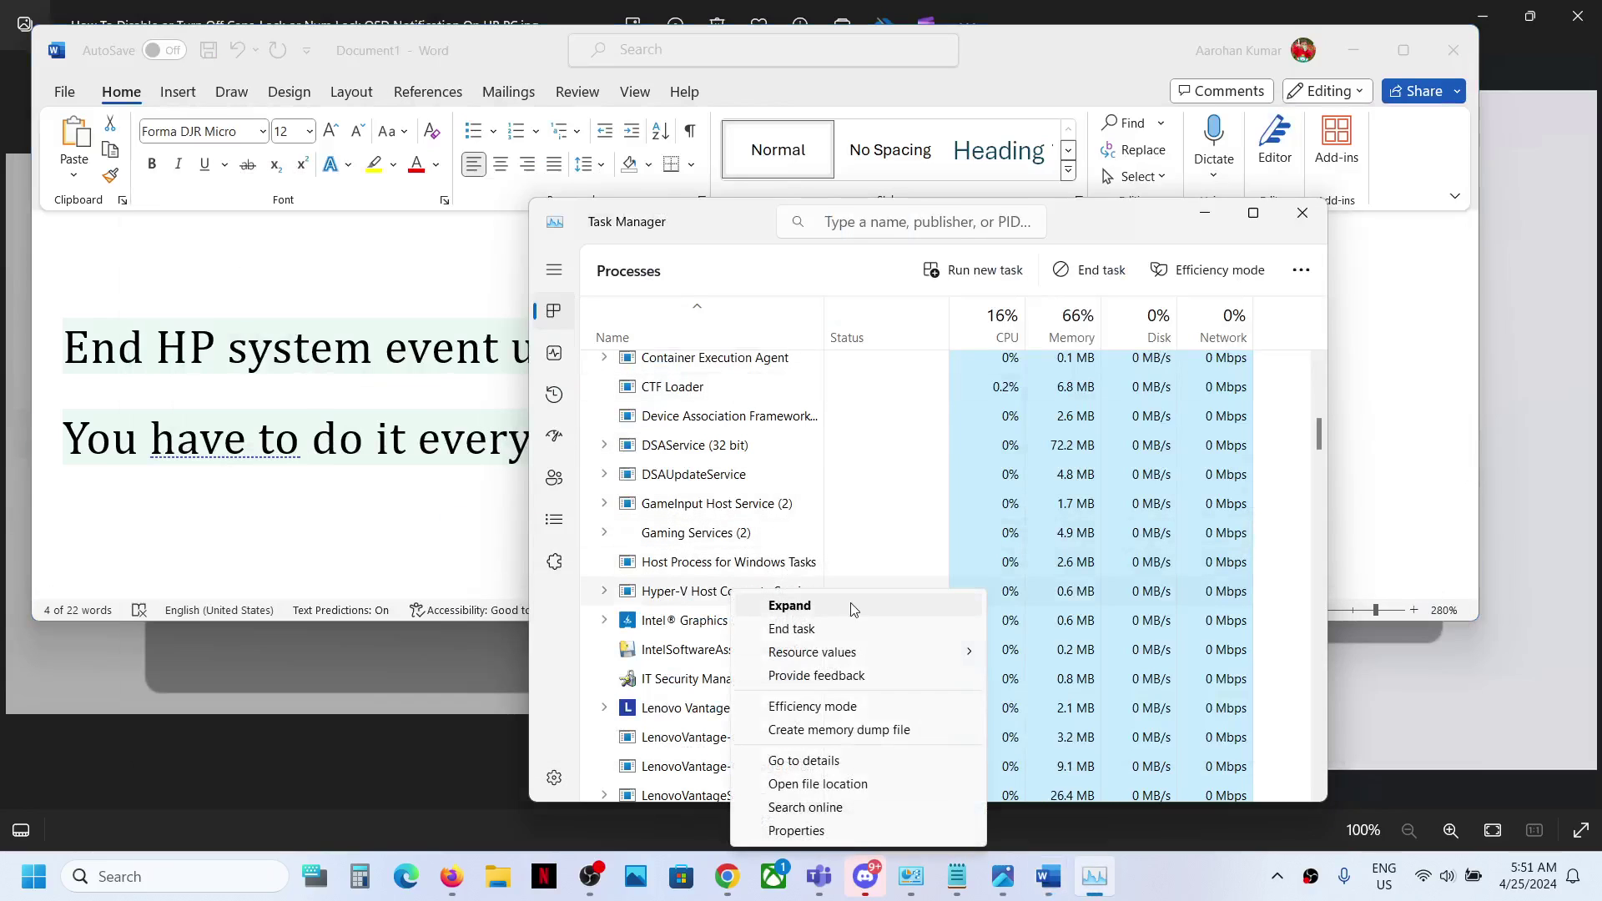
left_click(691, 449)
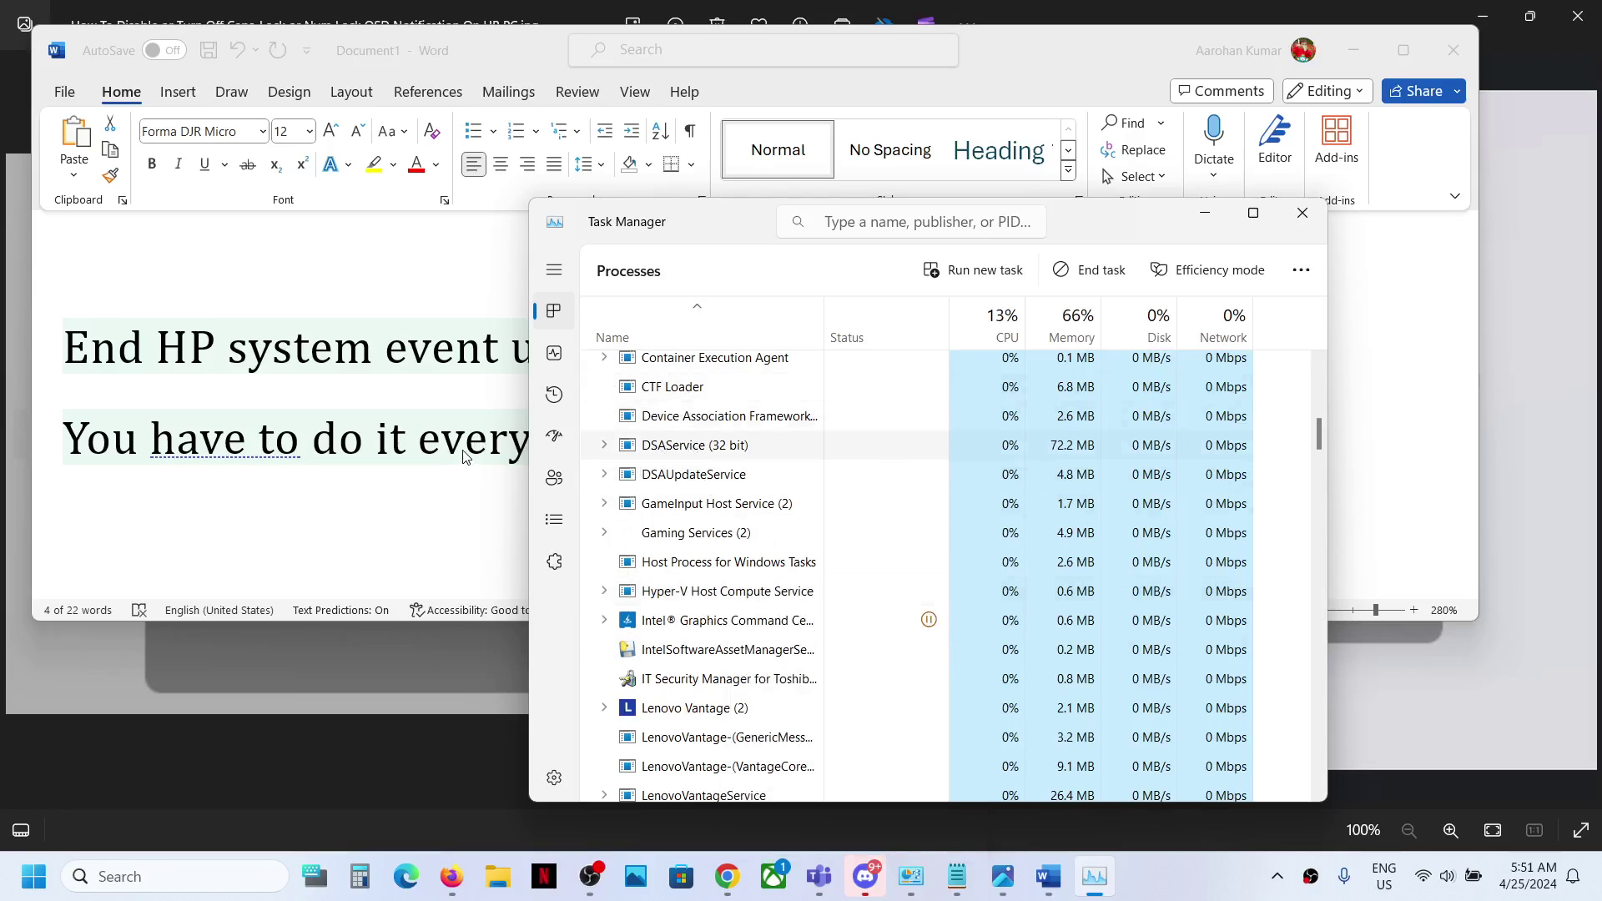
key("alt+Tab")
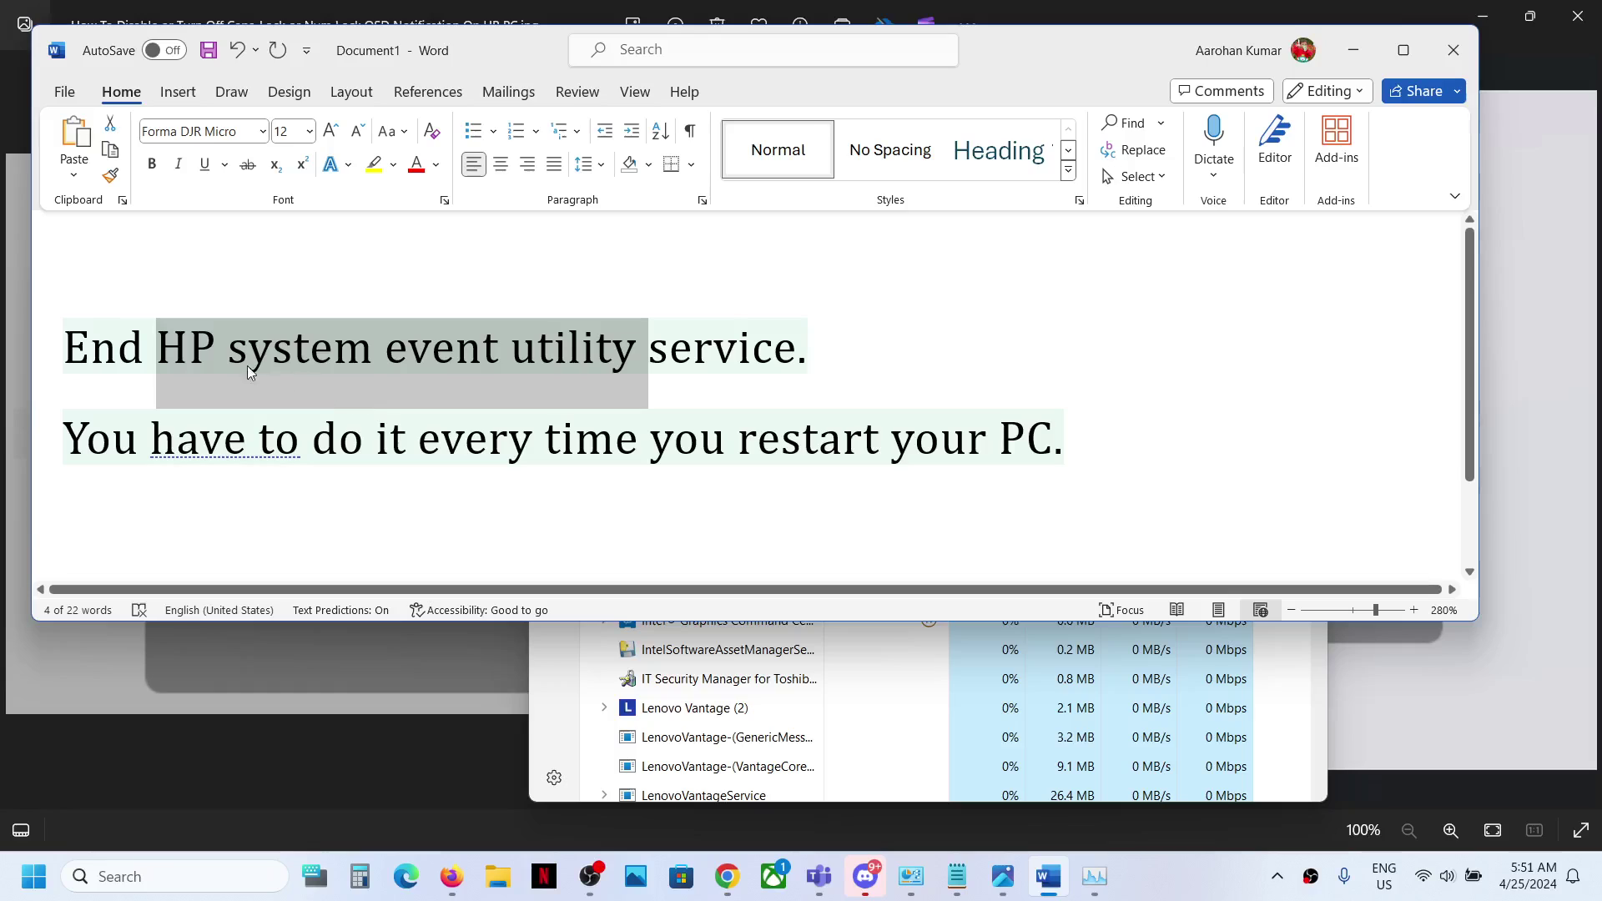
left_click(167, 357)
left_click_drag(166, 358, 646, 367)
right_click(748, 705)
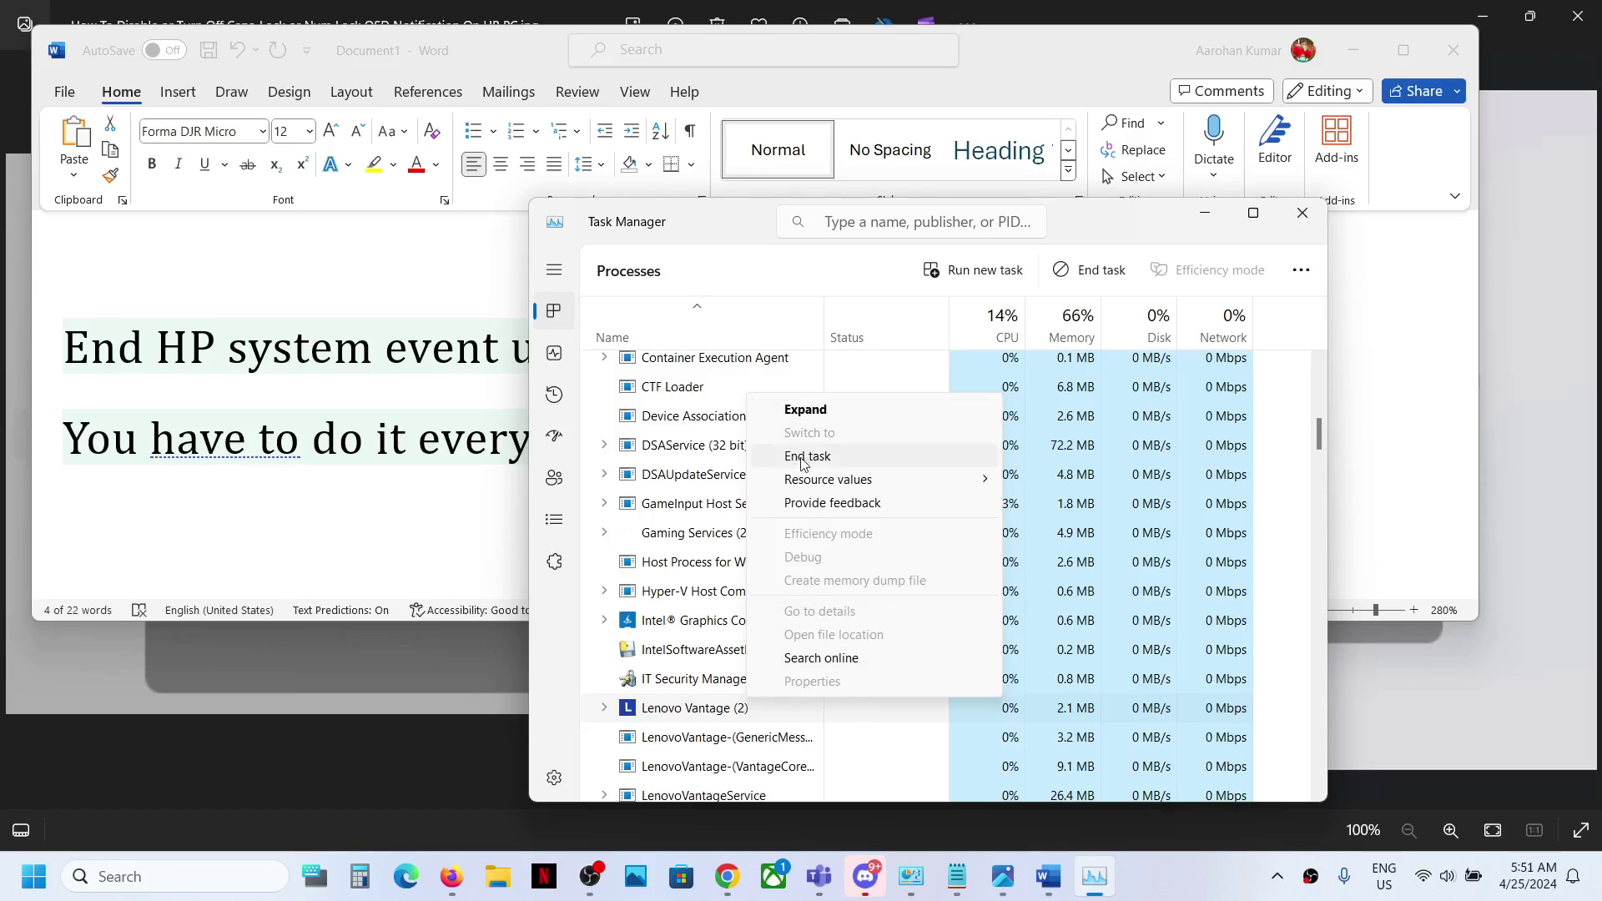
left_click(429, 505)
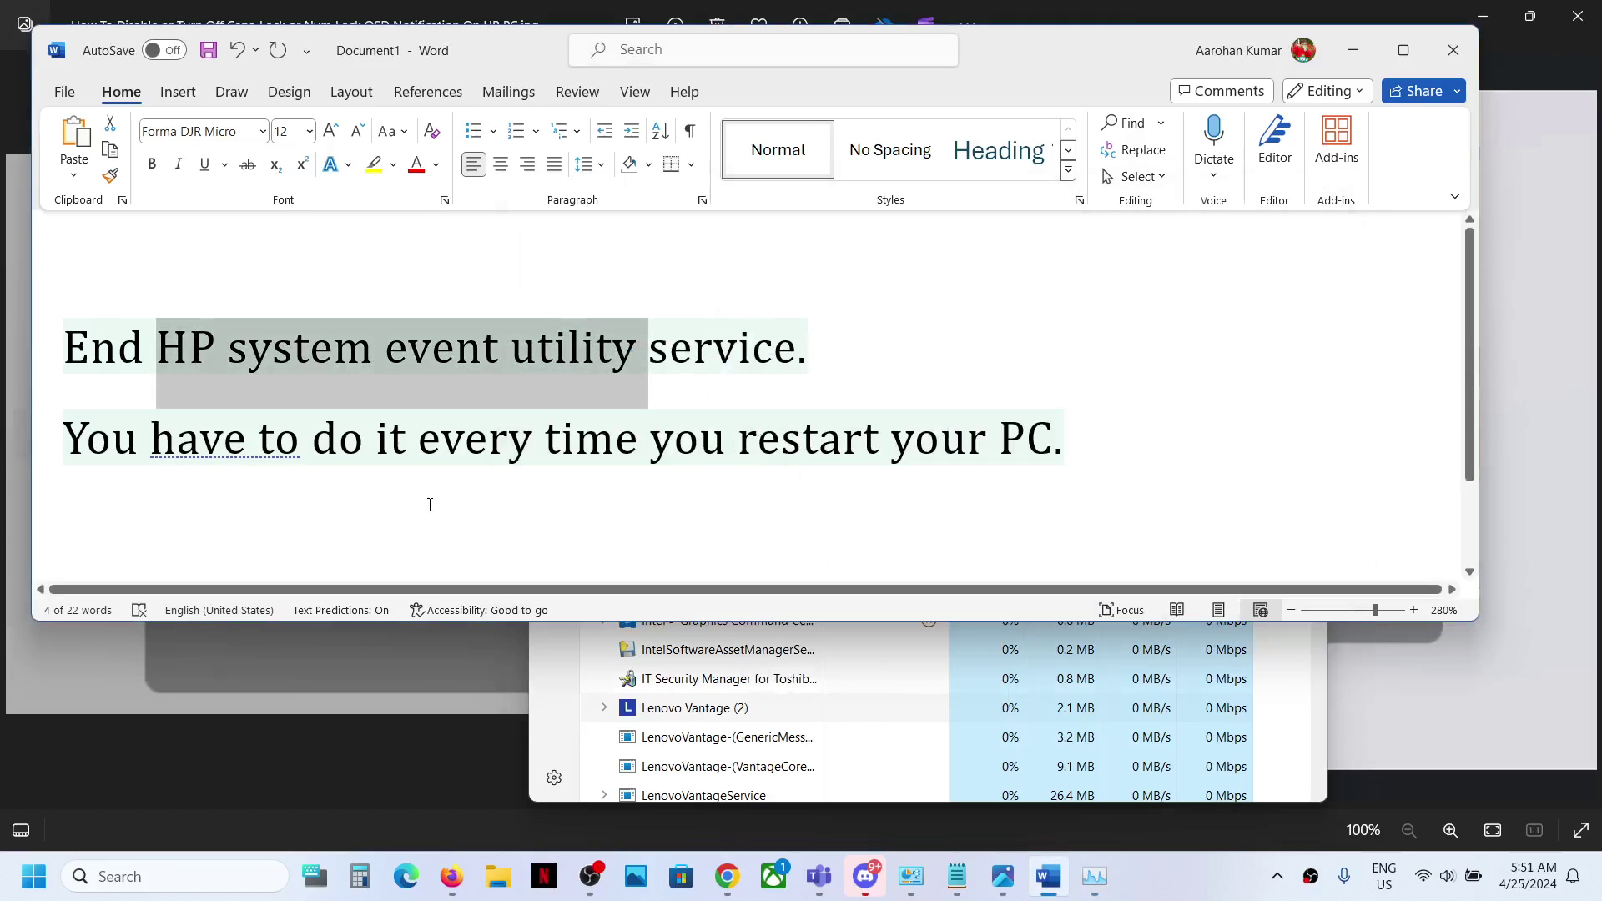
left_click_drag(91, 457, 1168, 463)
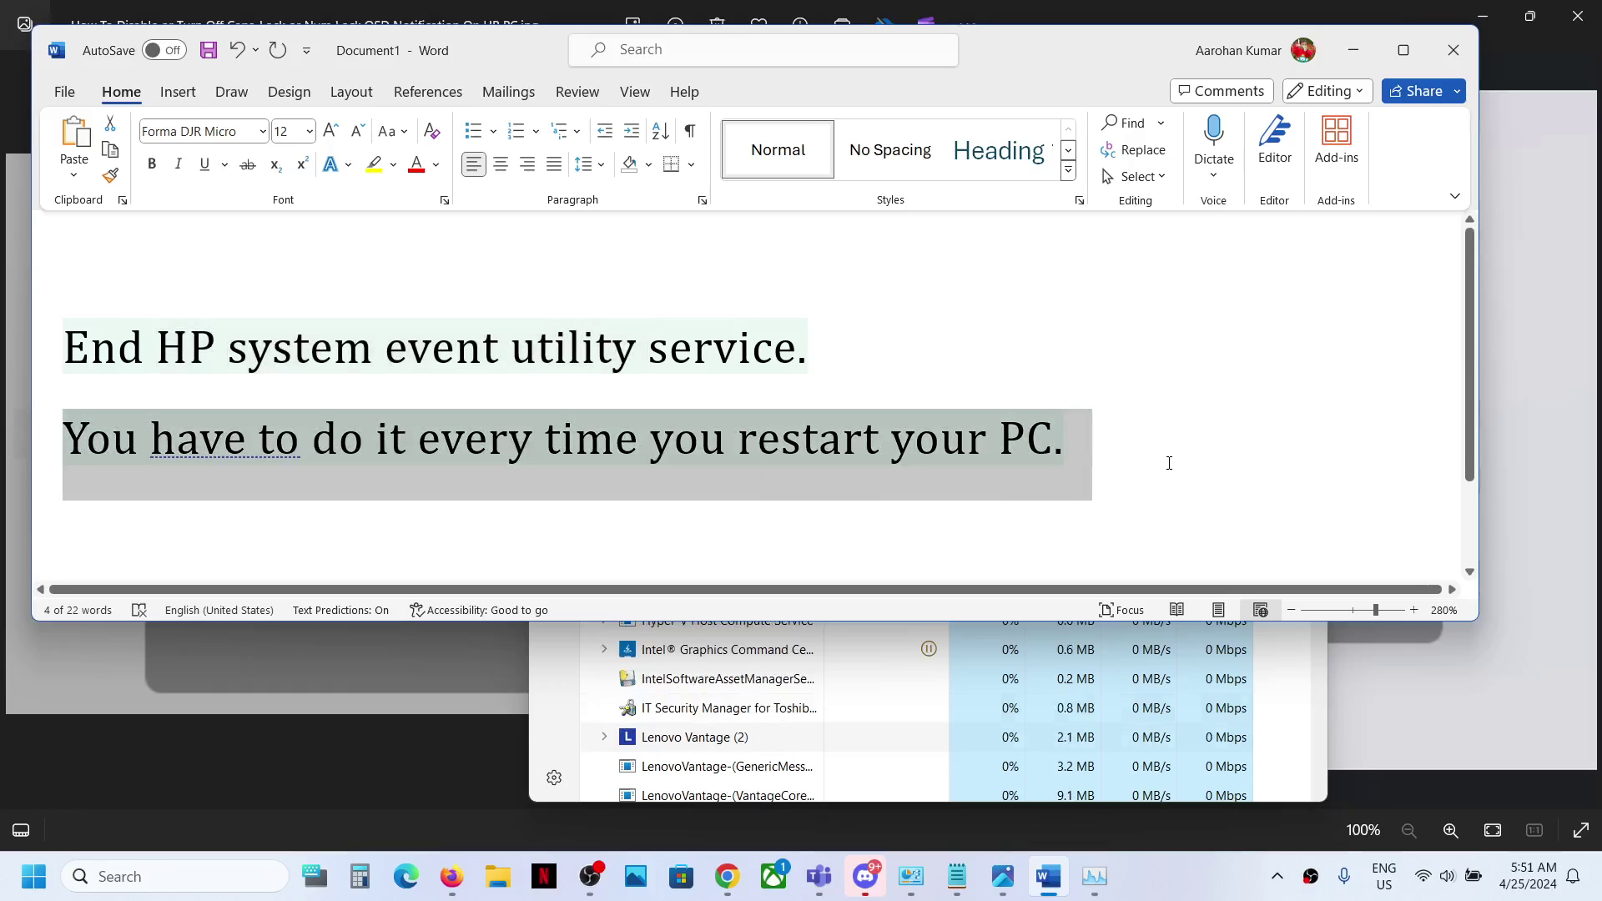
Go to Settings > Apps > Installed apps.
left_click(22, 895)
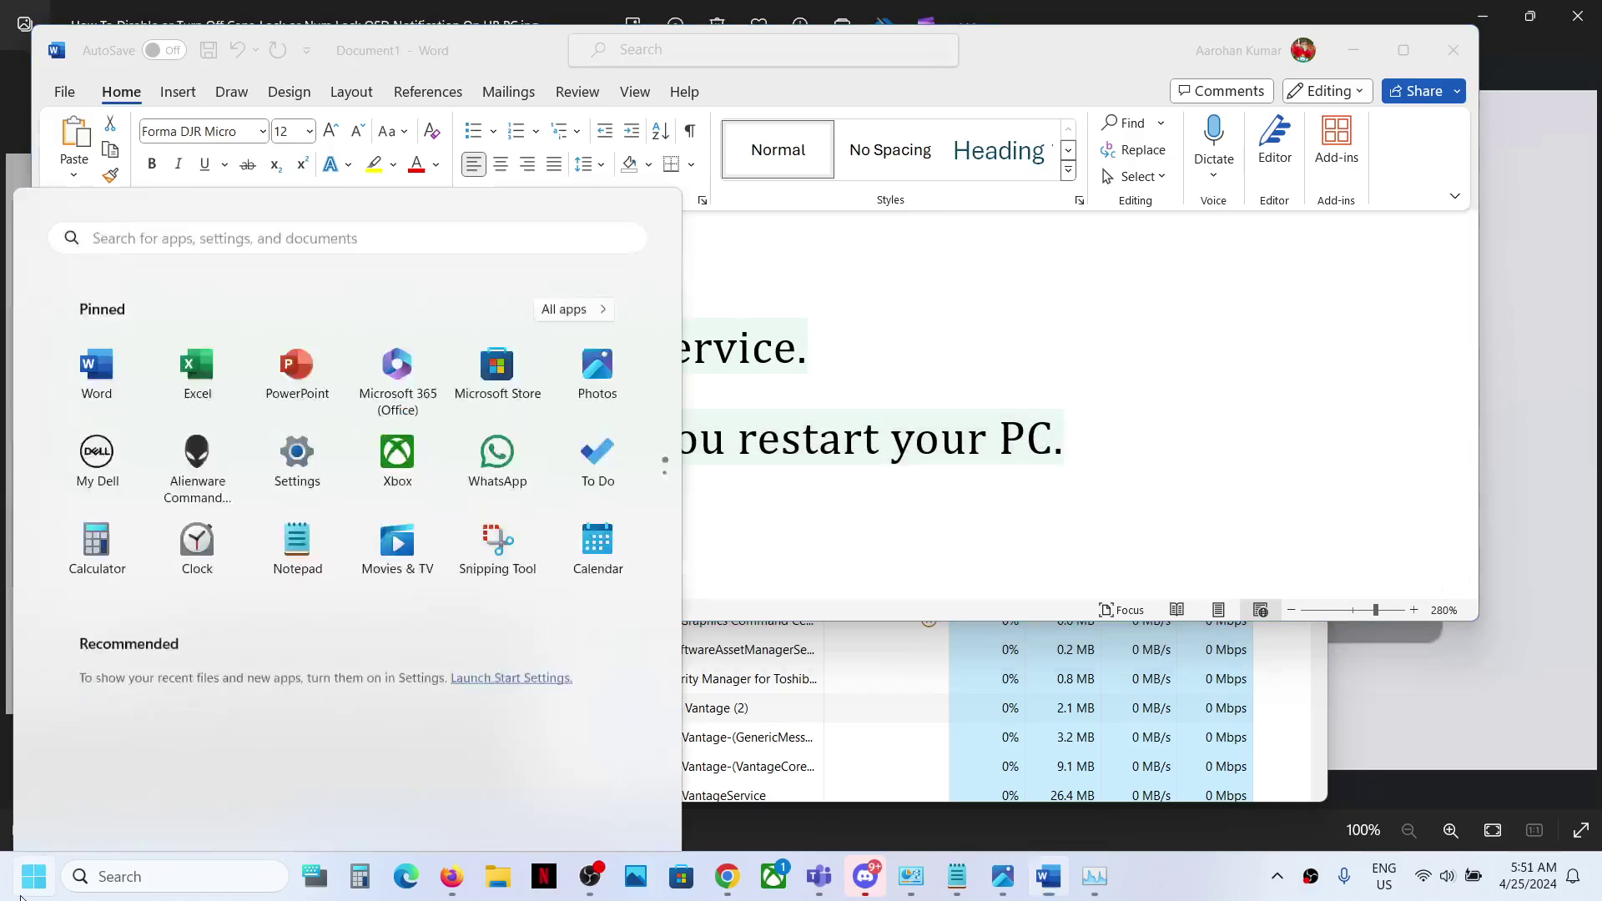
left_click(317, 377)
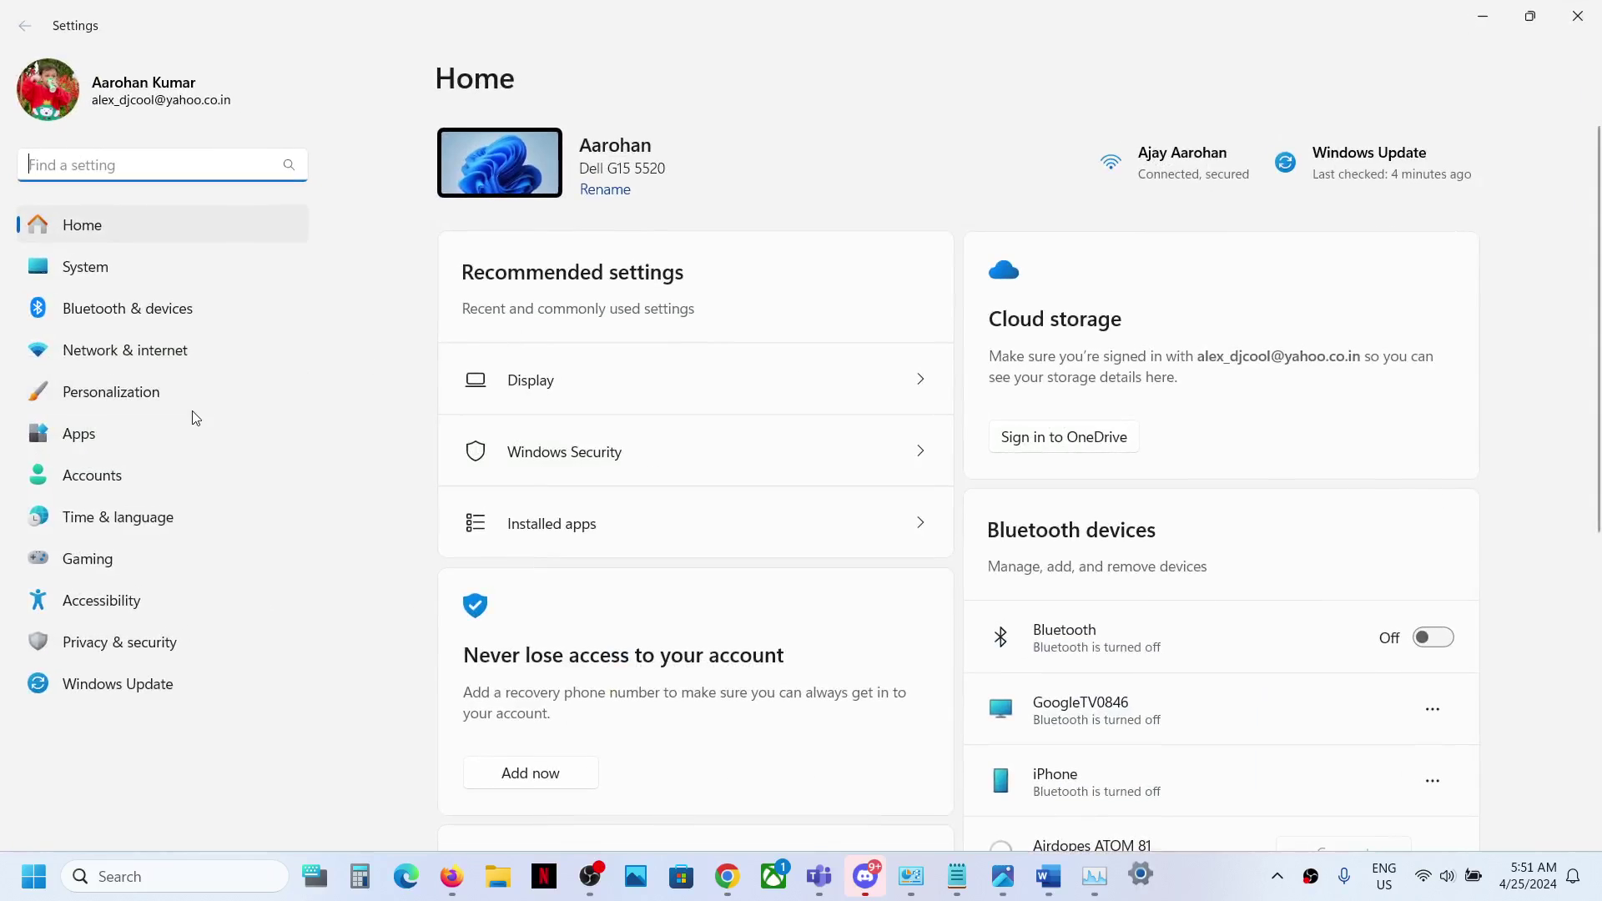
left_click(107, 439)
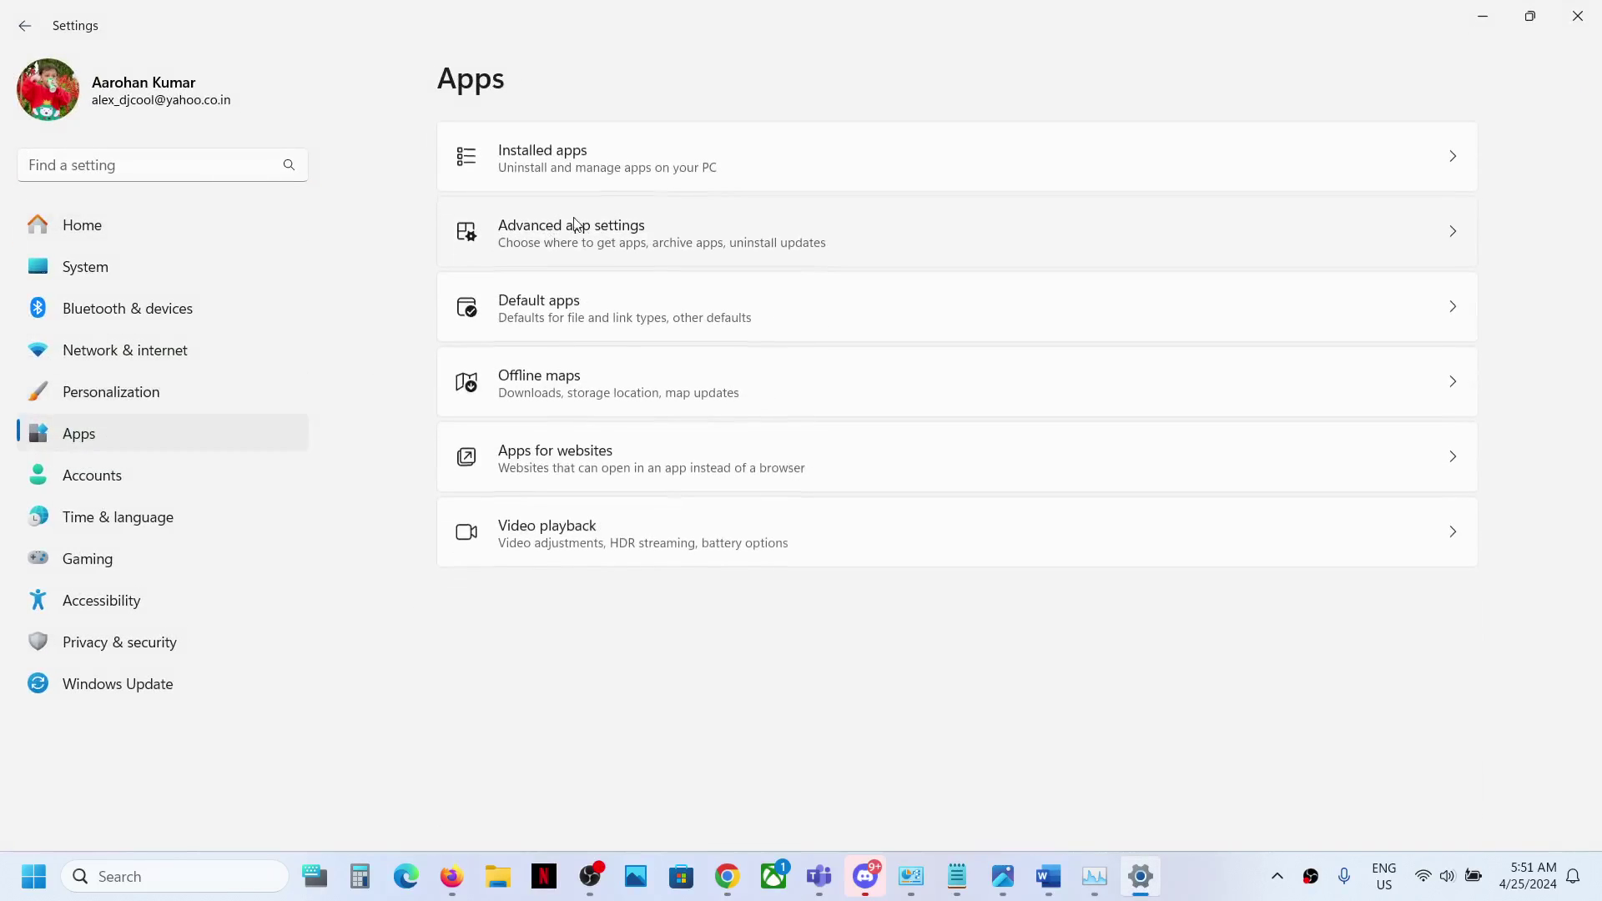
left_click(565, 172)
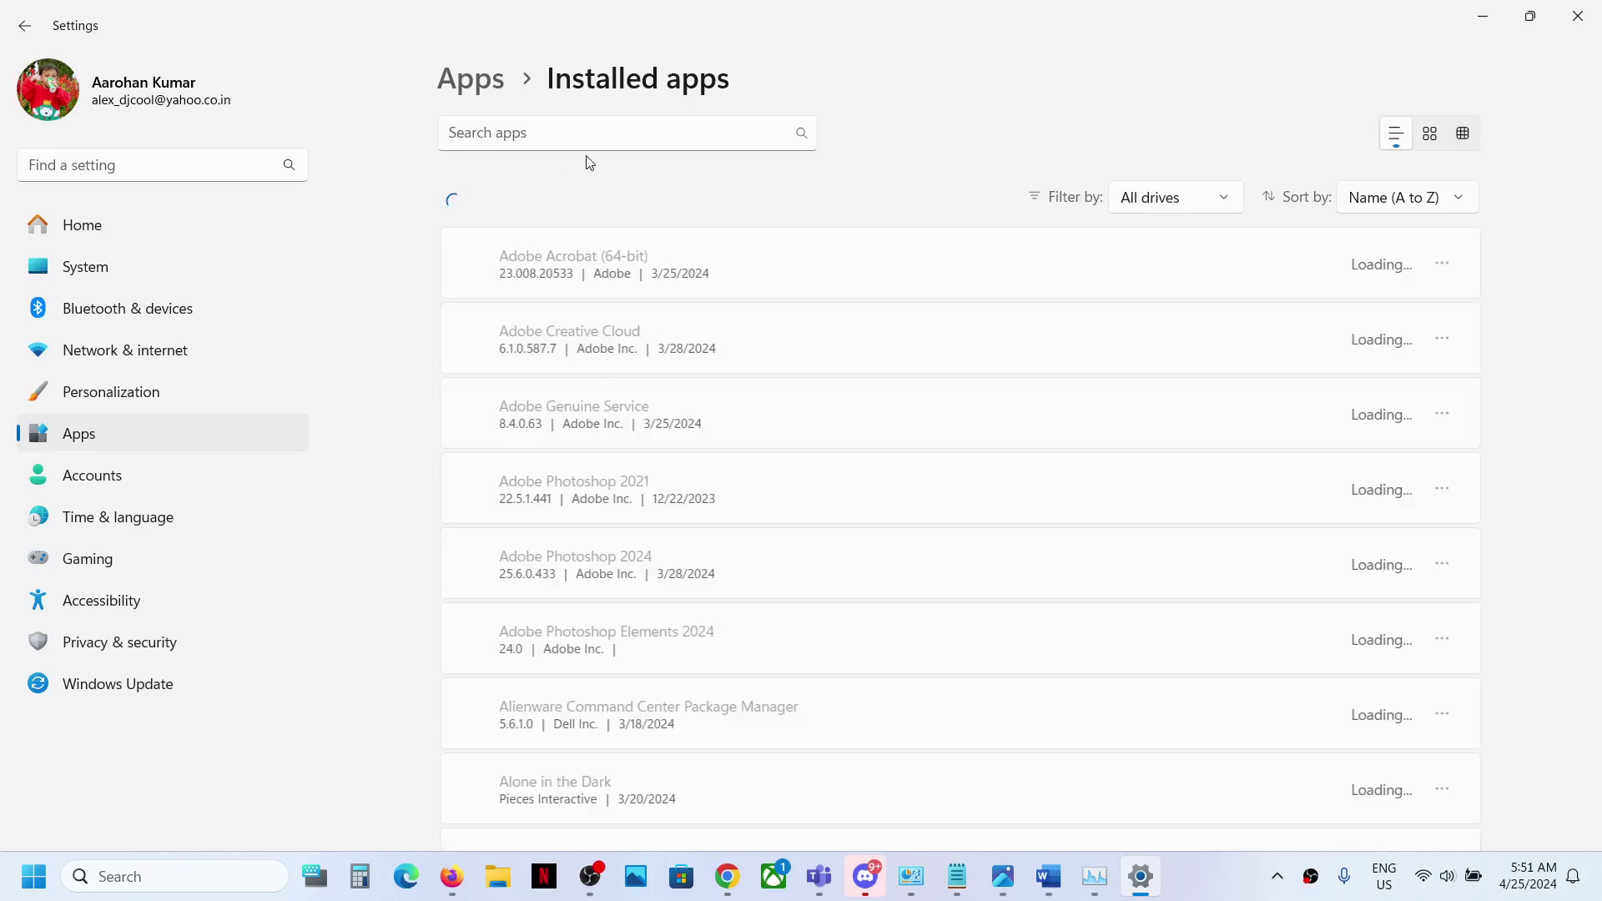
Filter installed apps by 'HP' and show HP System Event Utility's Modify/Uninstall options.
key("alt+Tab")
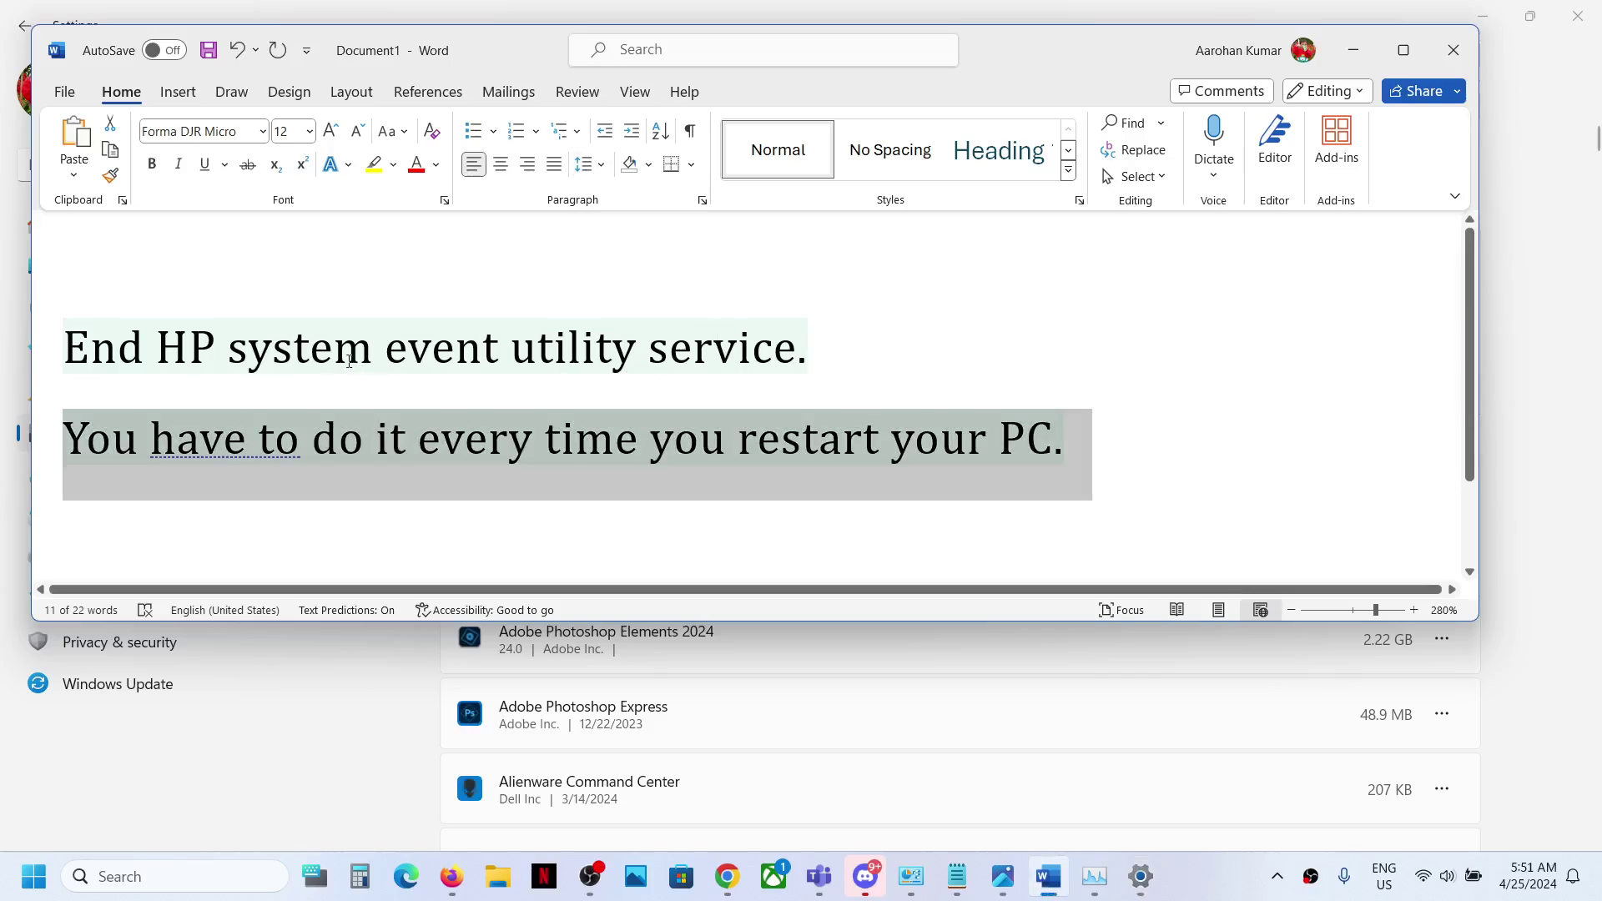
left_click_drag(158, 350, 259, 357)
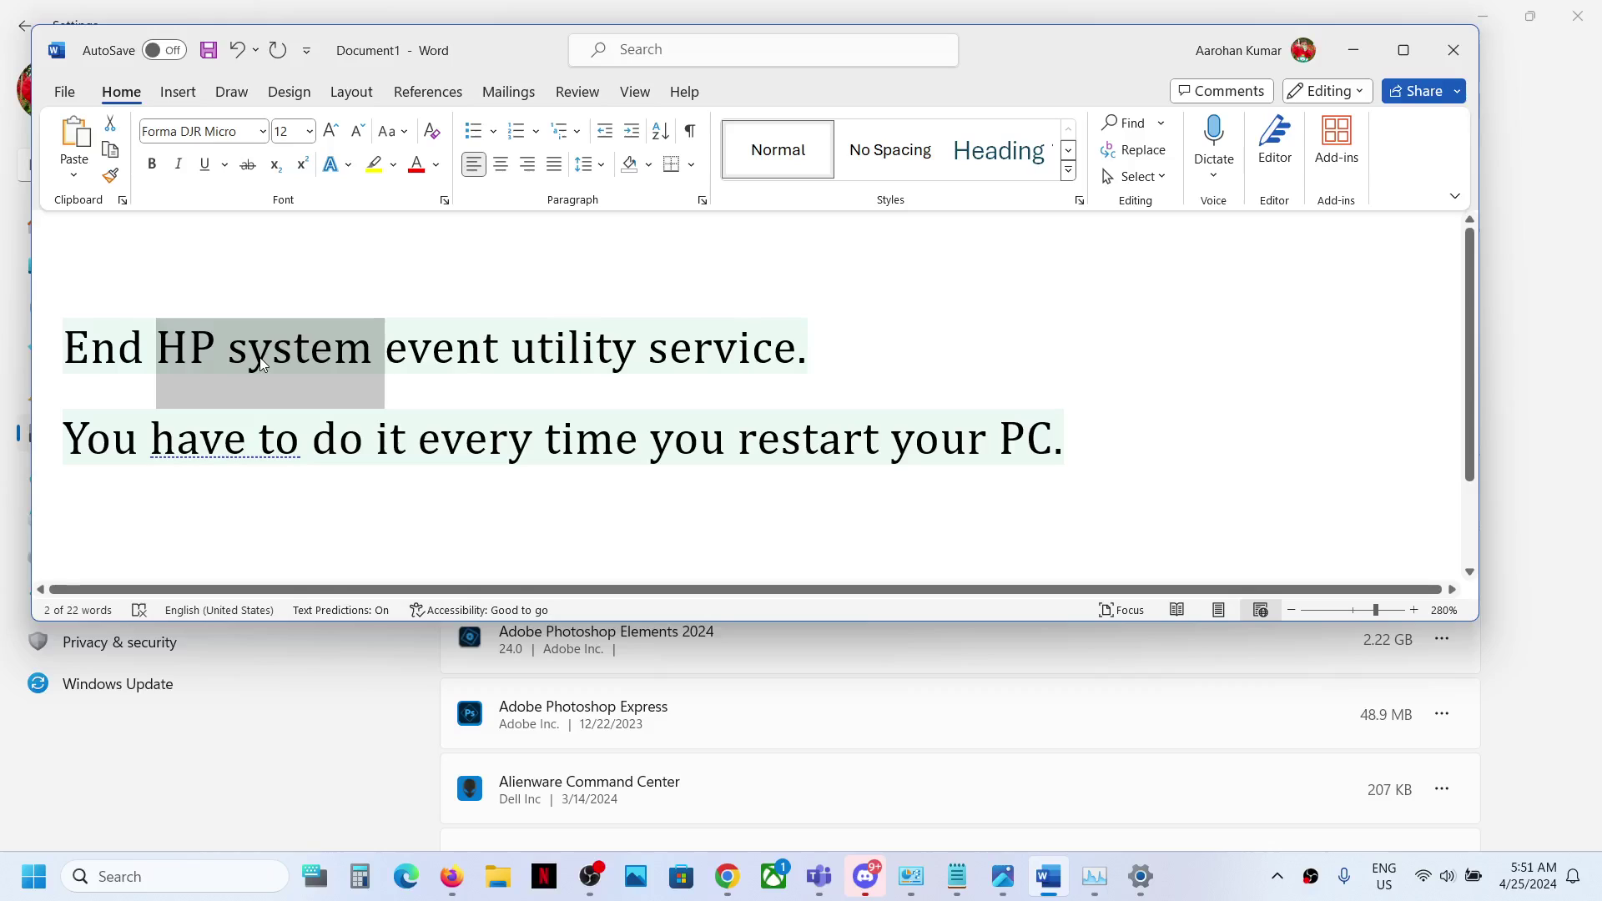
key("alt+Tab")
type("HP")
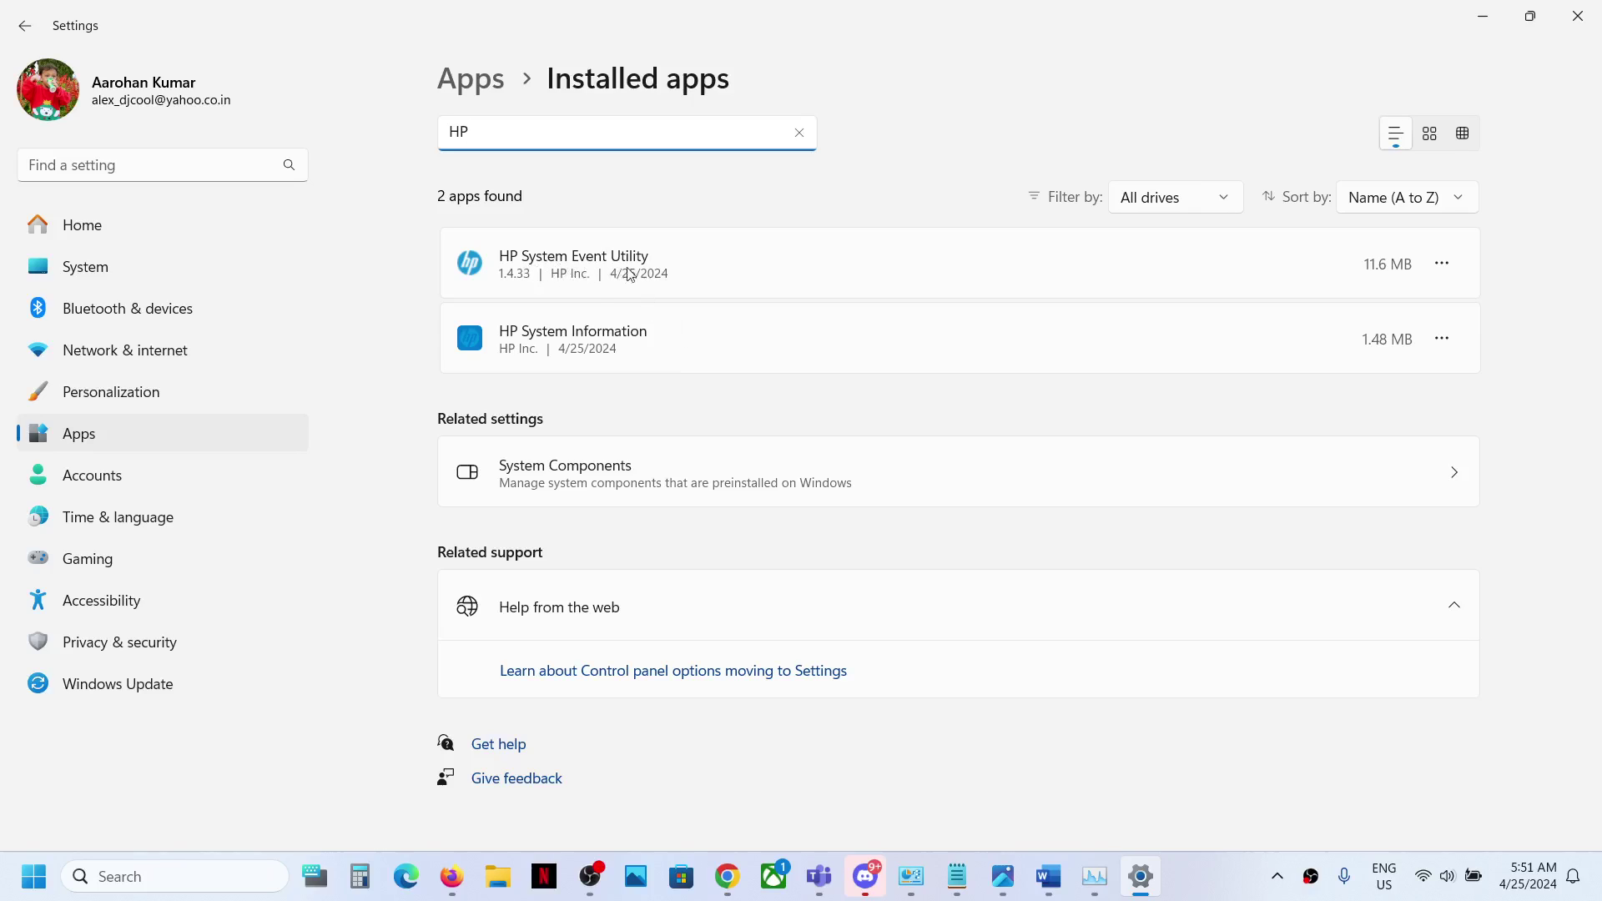
left_click(1443, 263)
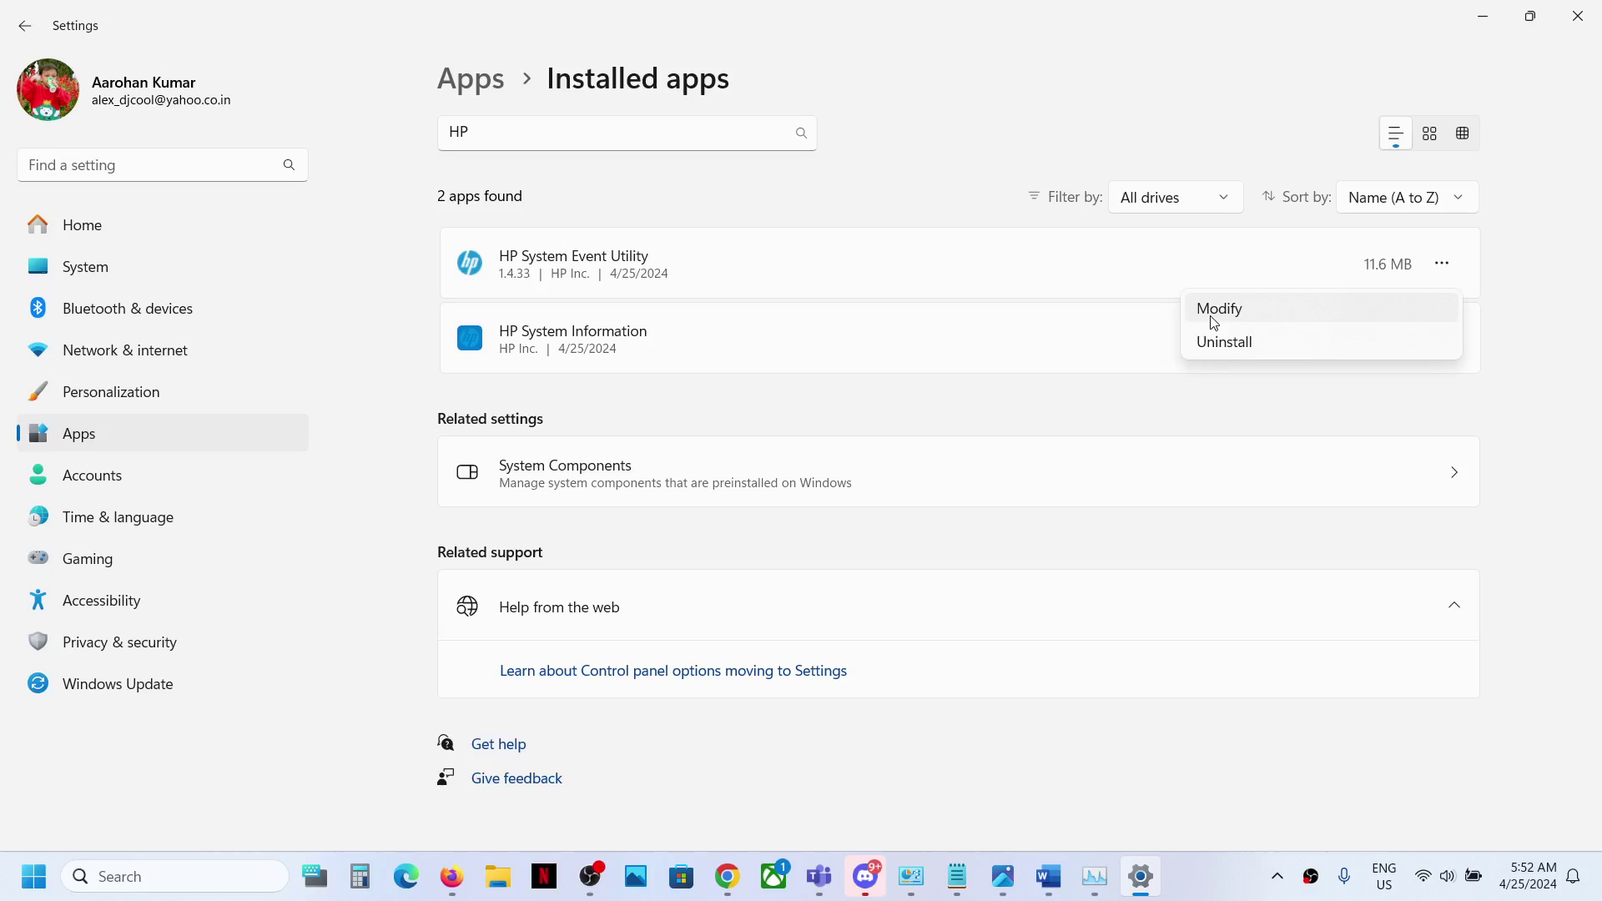
Launch the HP System Event Utility modify wizard, then exit it without changes.
left_click(1220, 315)
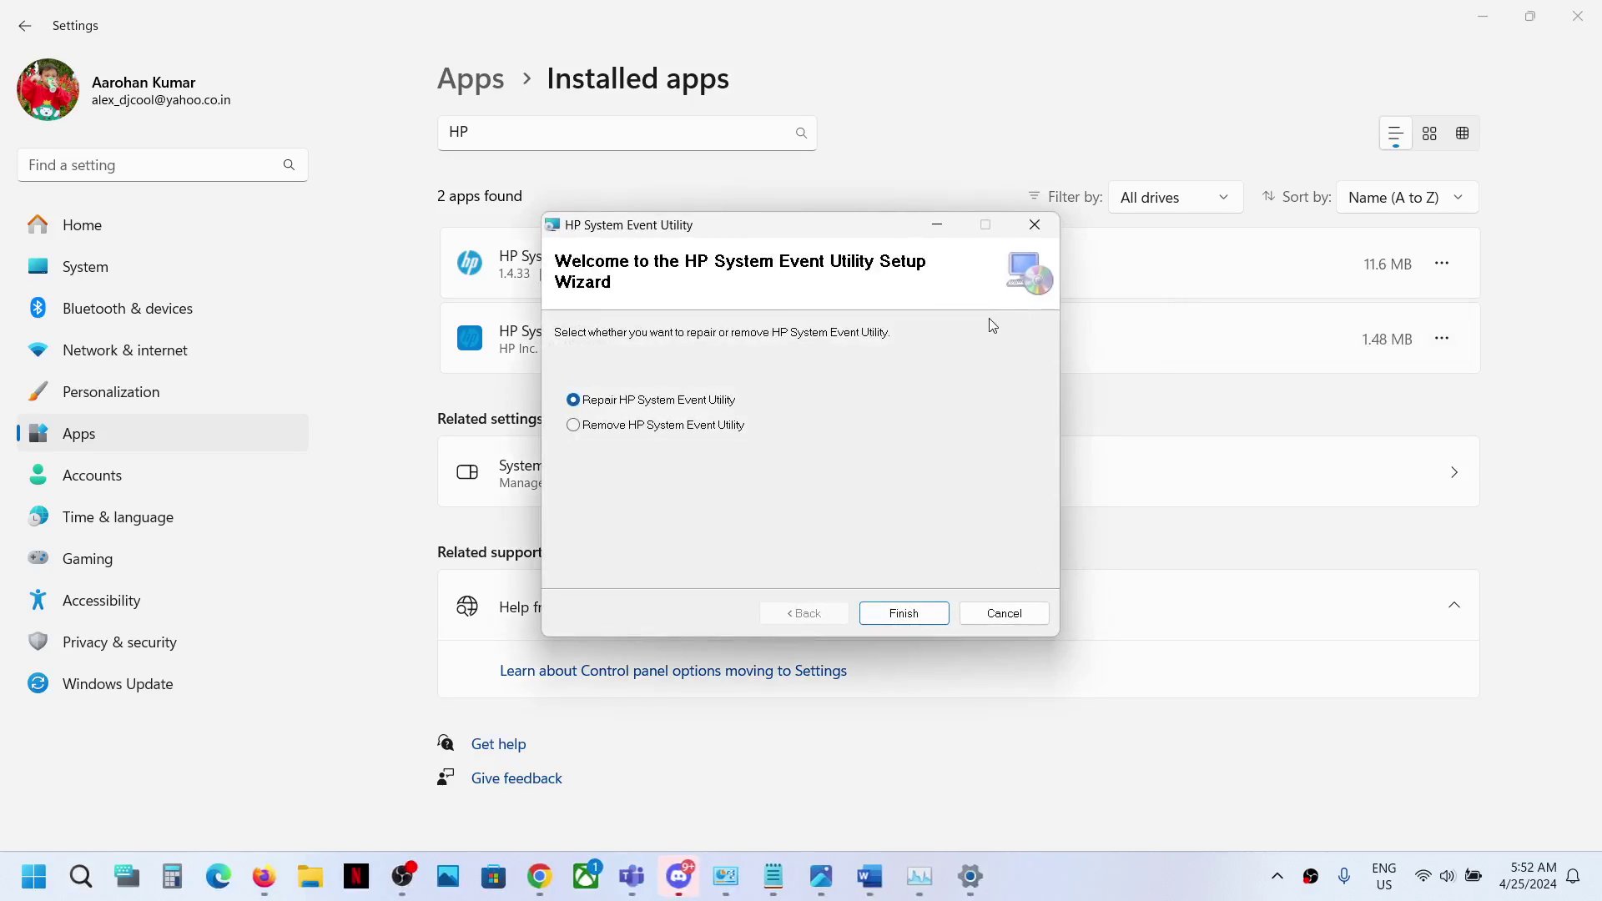
left_click(1055, 230)
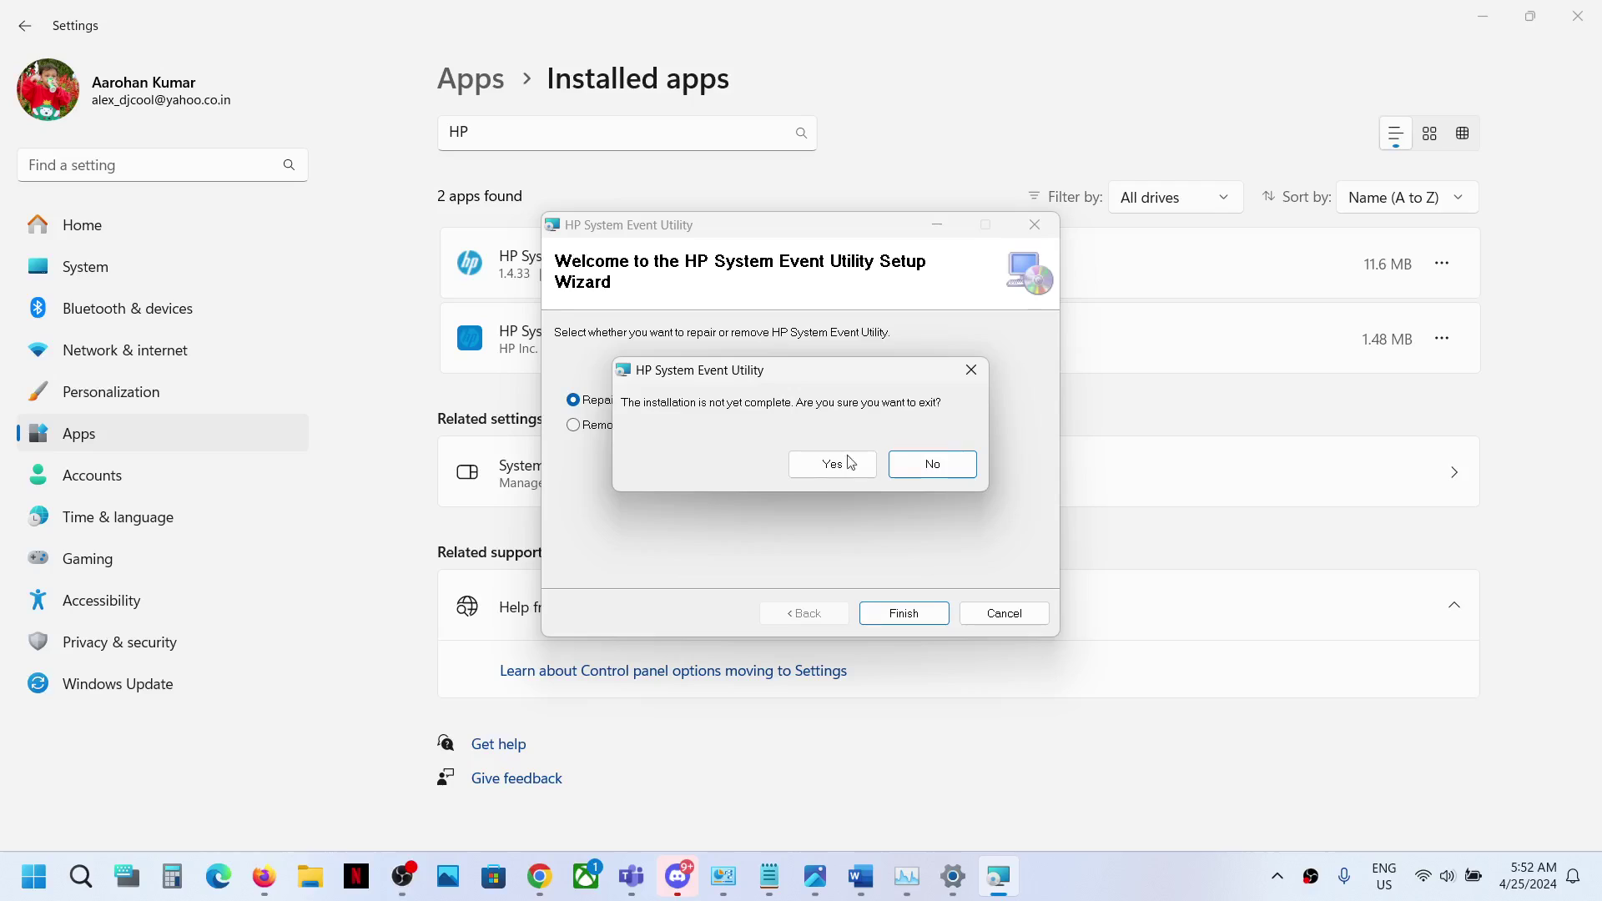
left_click(827, 463)
Open HP System Information's advanced options page, showing Terminate, Repair, Reset and Uninstall.
left_click(1442, 338)
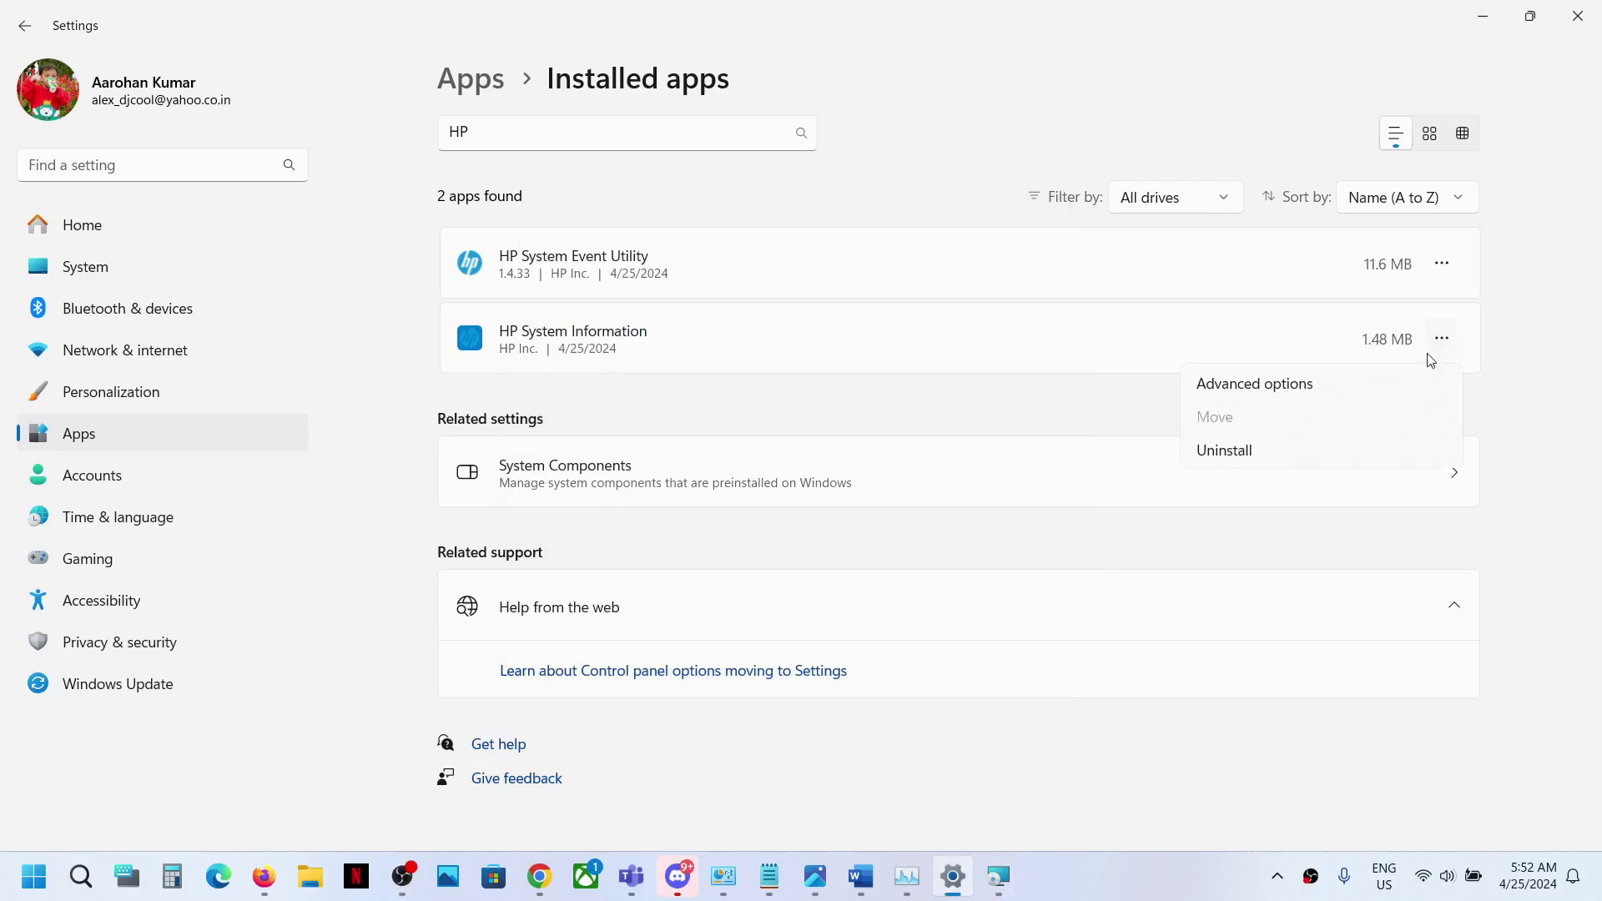
left_click(1286, 387)
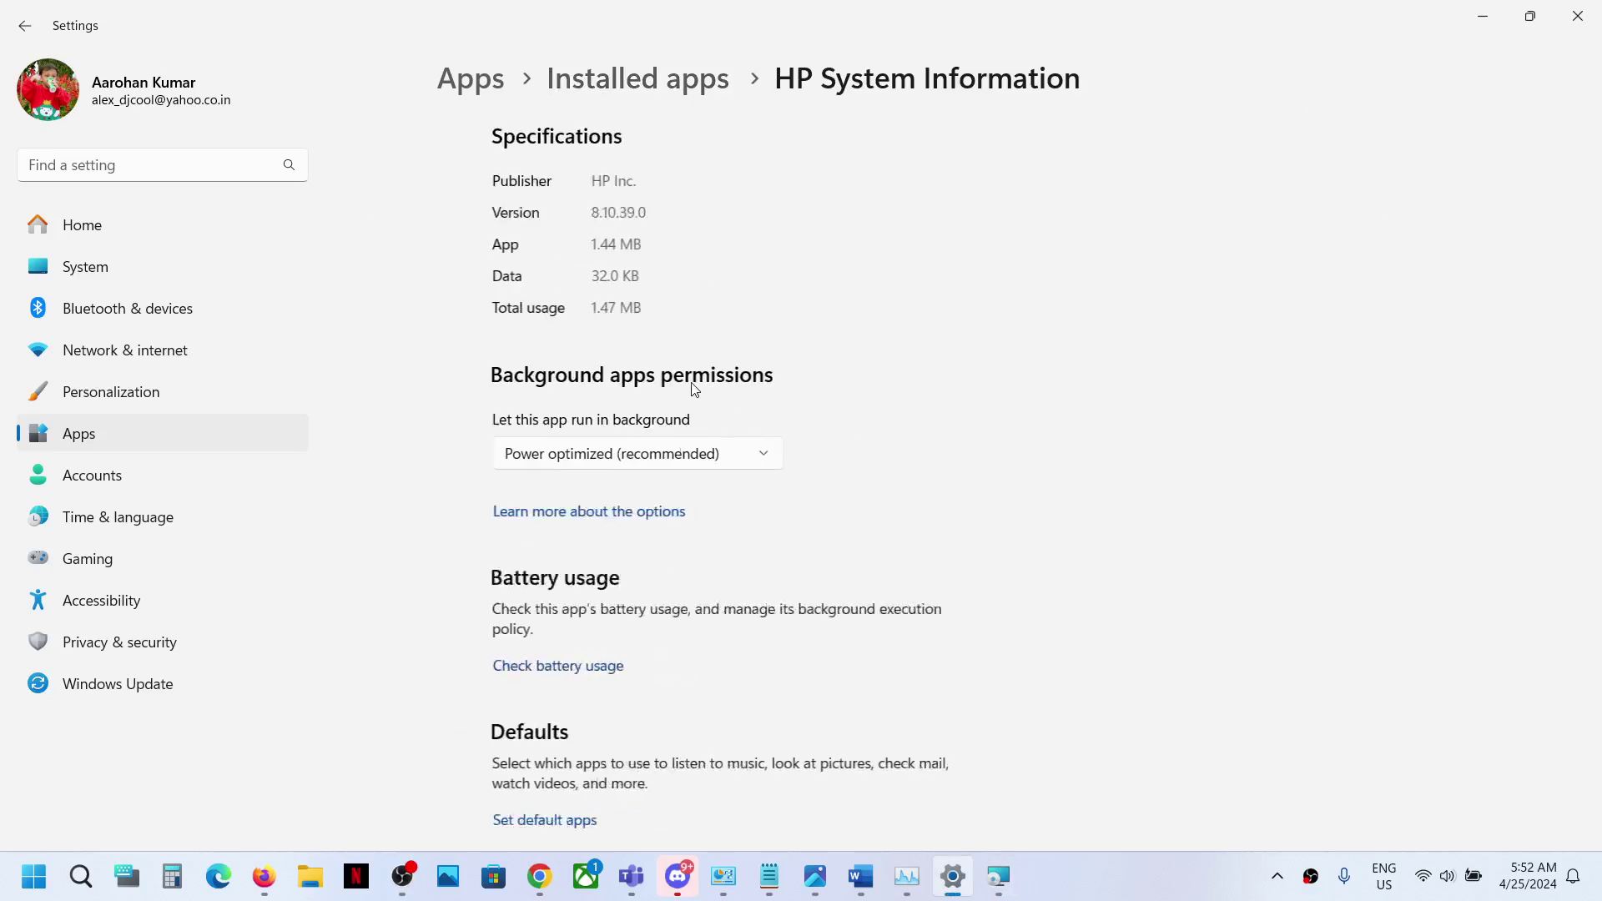
scroll(668, 472, "down", 6)
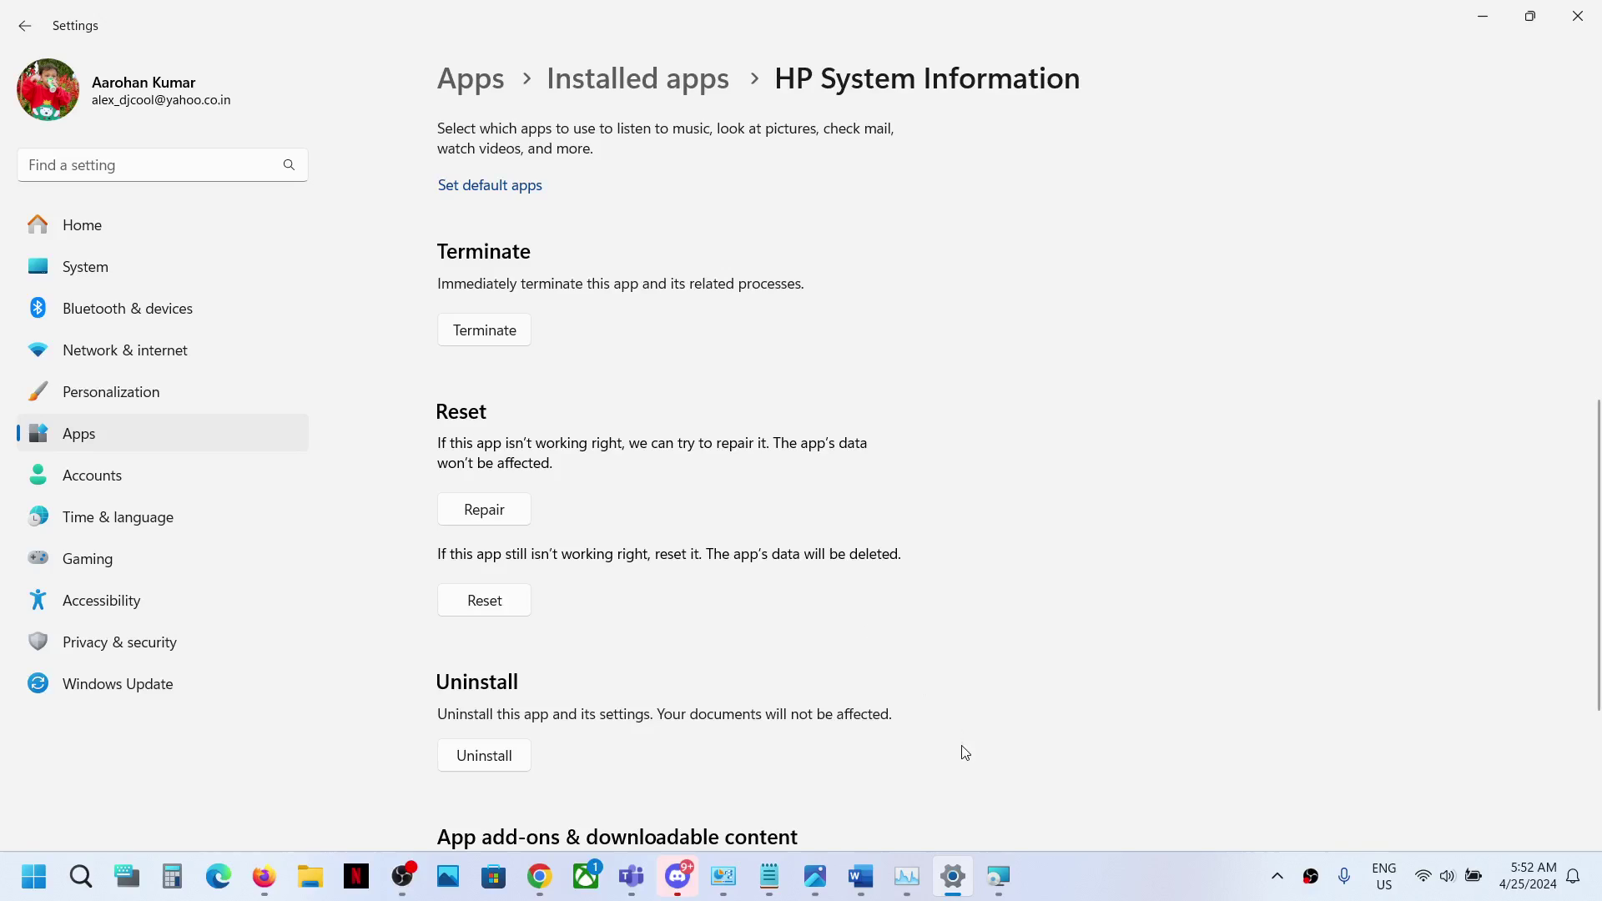
Select the note line about uninstalling the utility in Word.
left_click(860, 883)
scroll(466, 464, "down", 2)
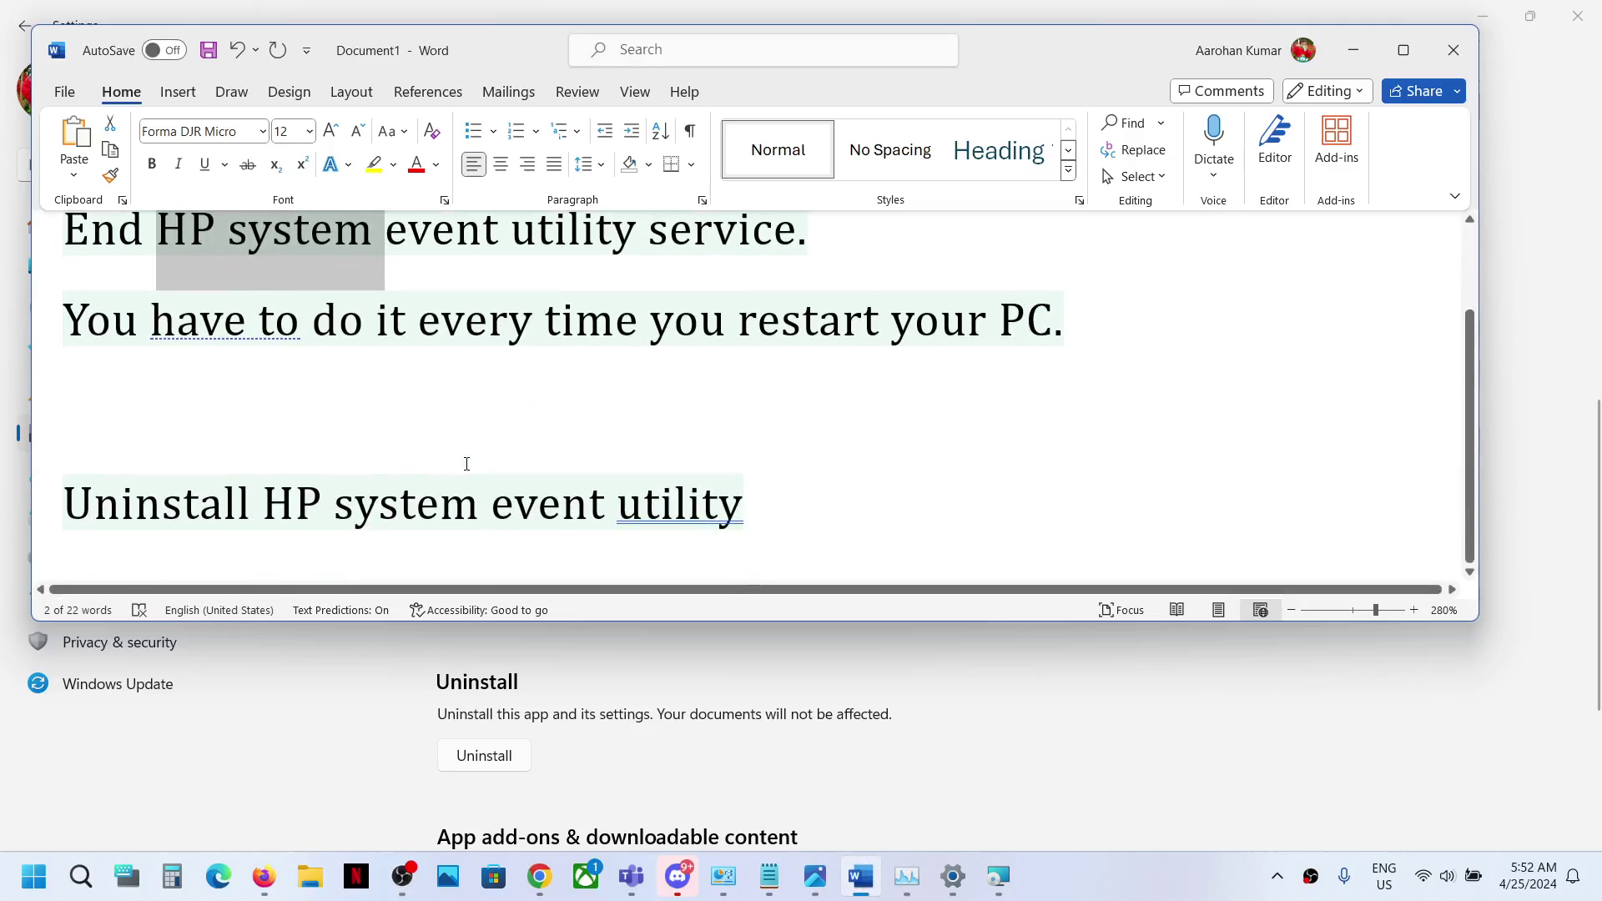
left_click_drag(78, 503, 703, 519)
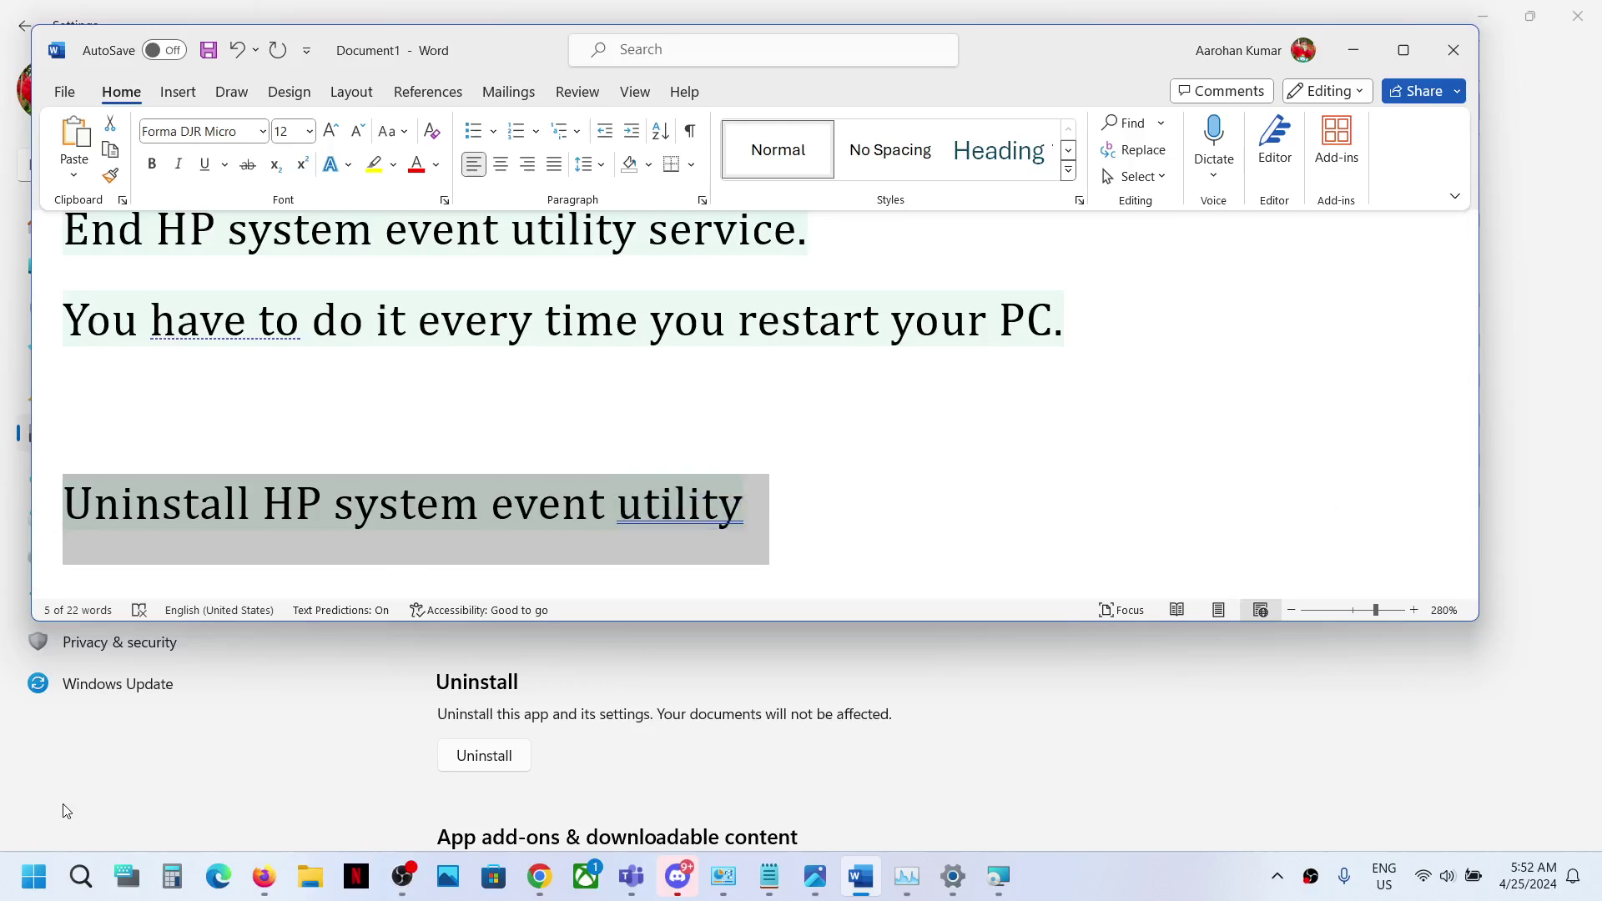
Search Windows for 'control' to list Control Panel as the best match.
left_click(35, 876)
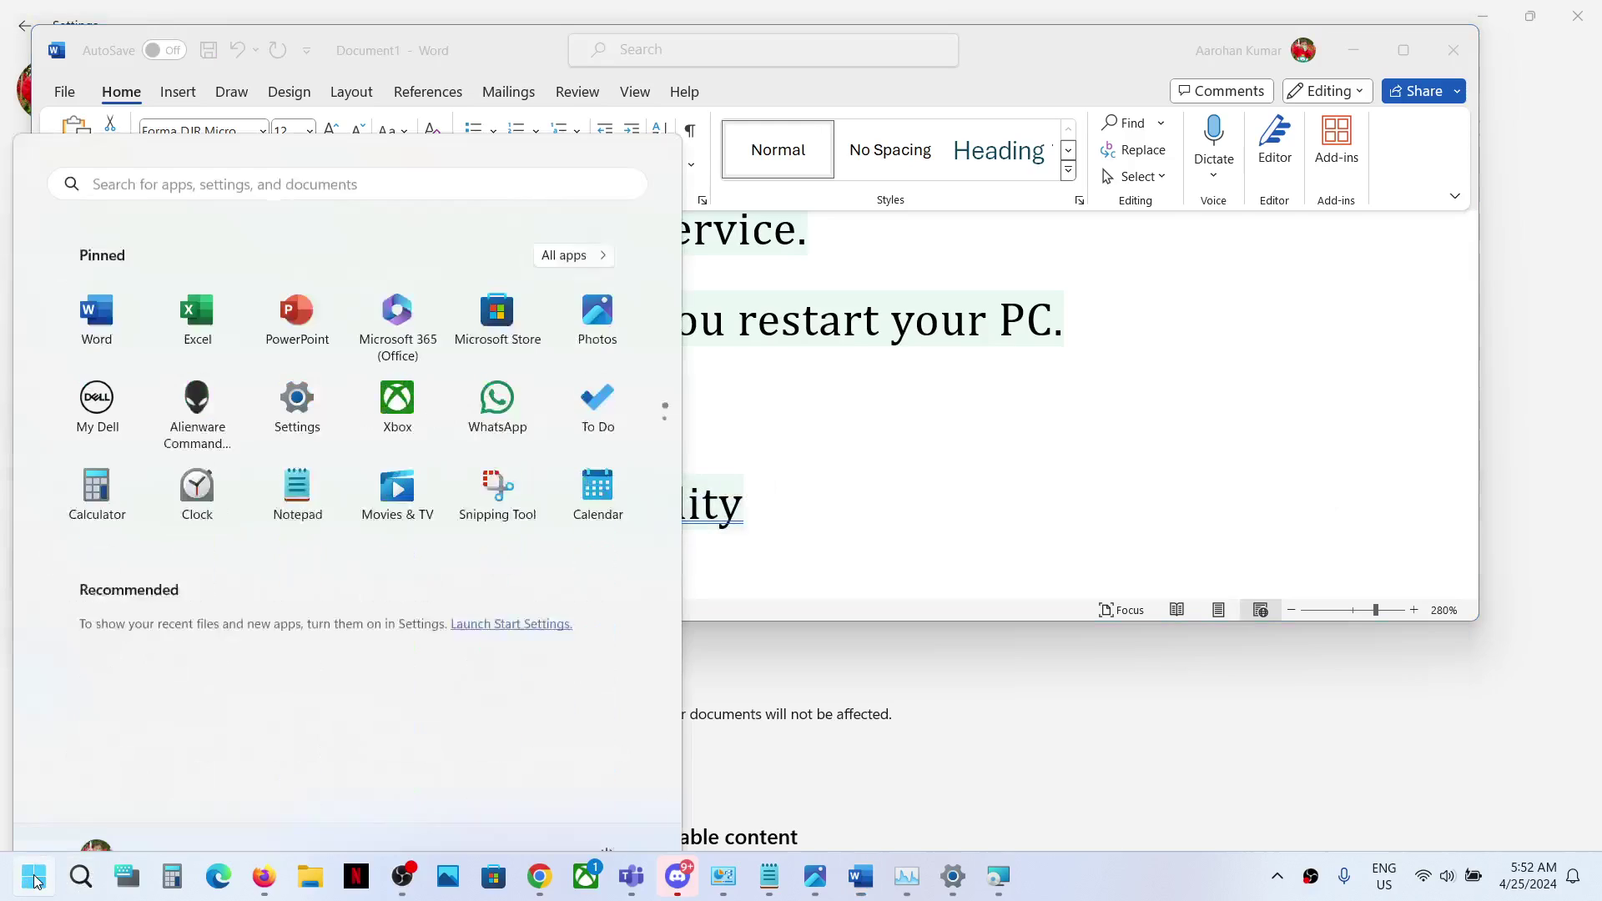
left_click(81, 877)
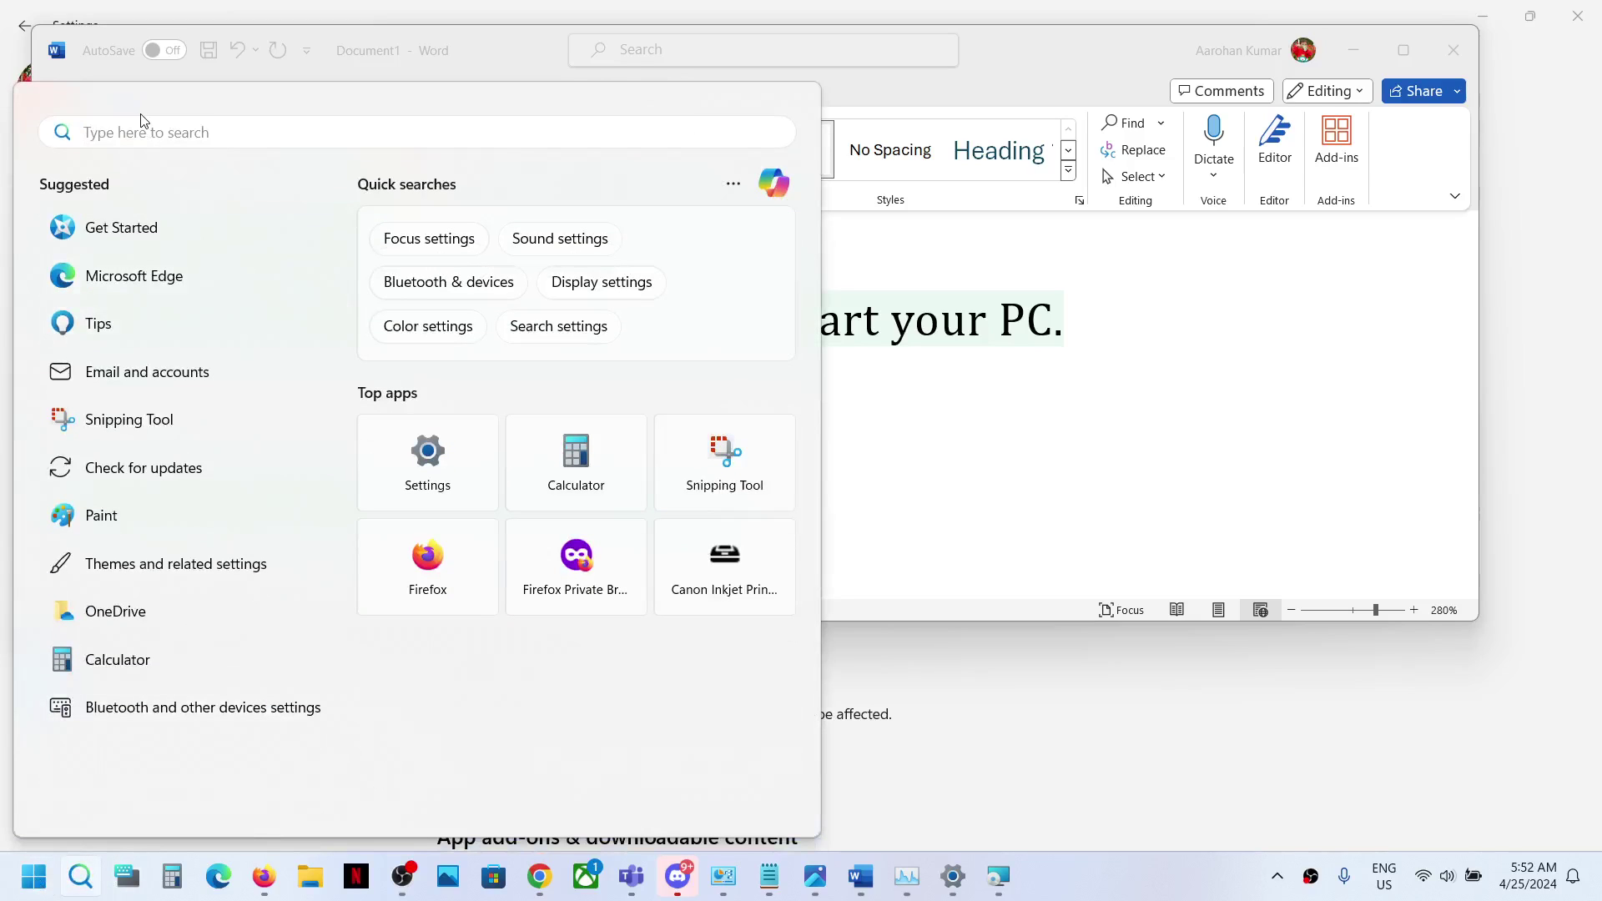
type("control")
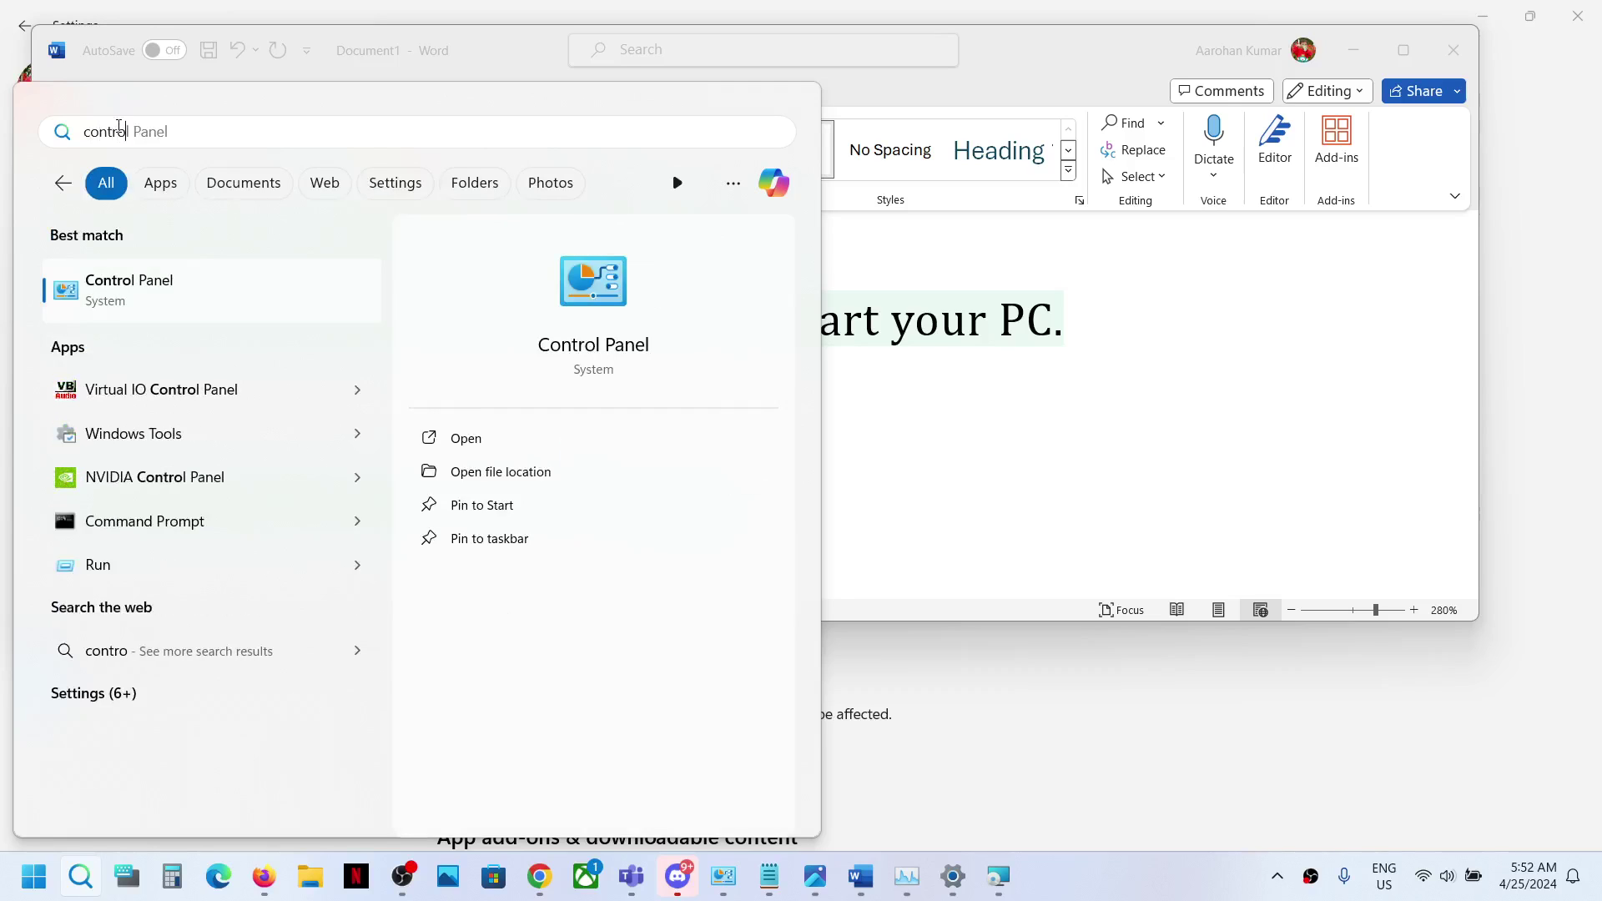
Open Control Panel's maximized Programs and Features list and select HP System Event Utility 1.4.33.
left_click(142, 292)
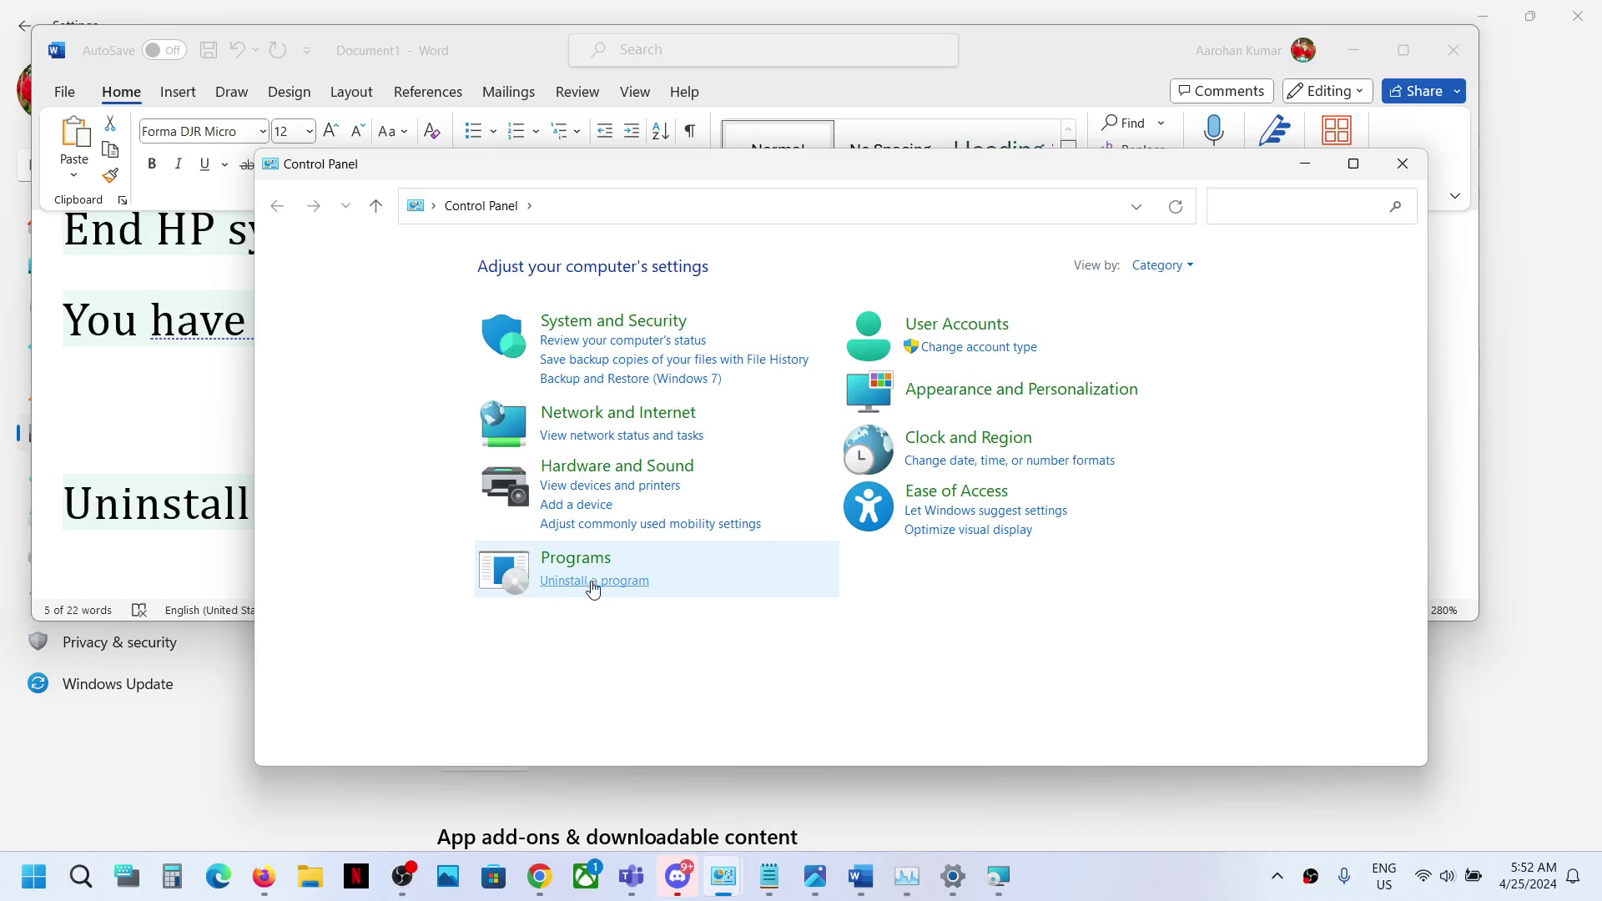
left_click(598, 584)
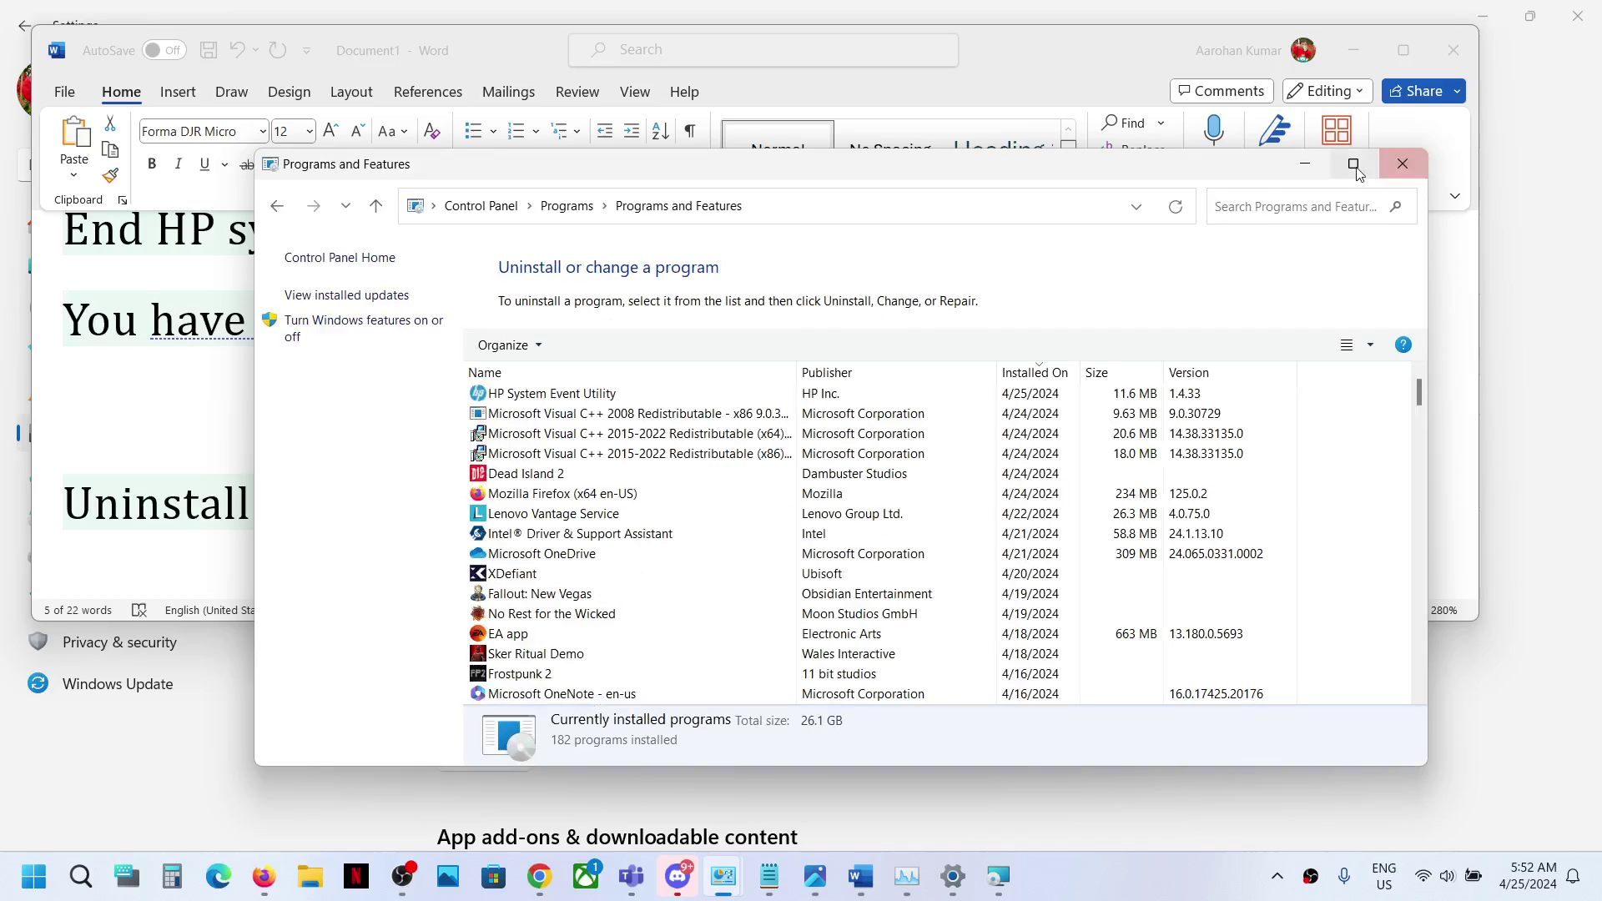
left_click(1353, 164)
left_click(275, 242)
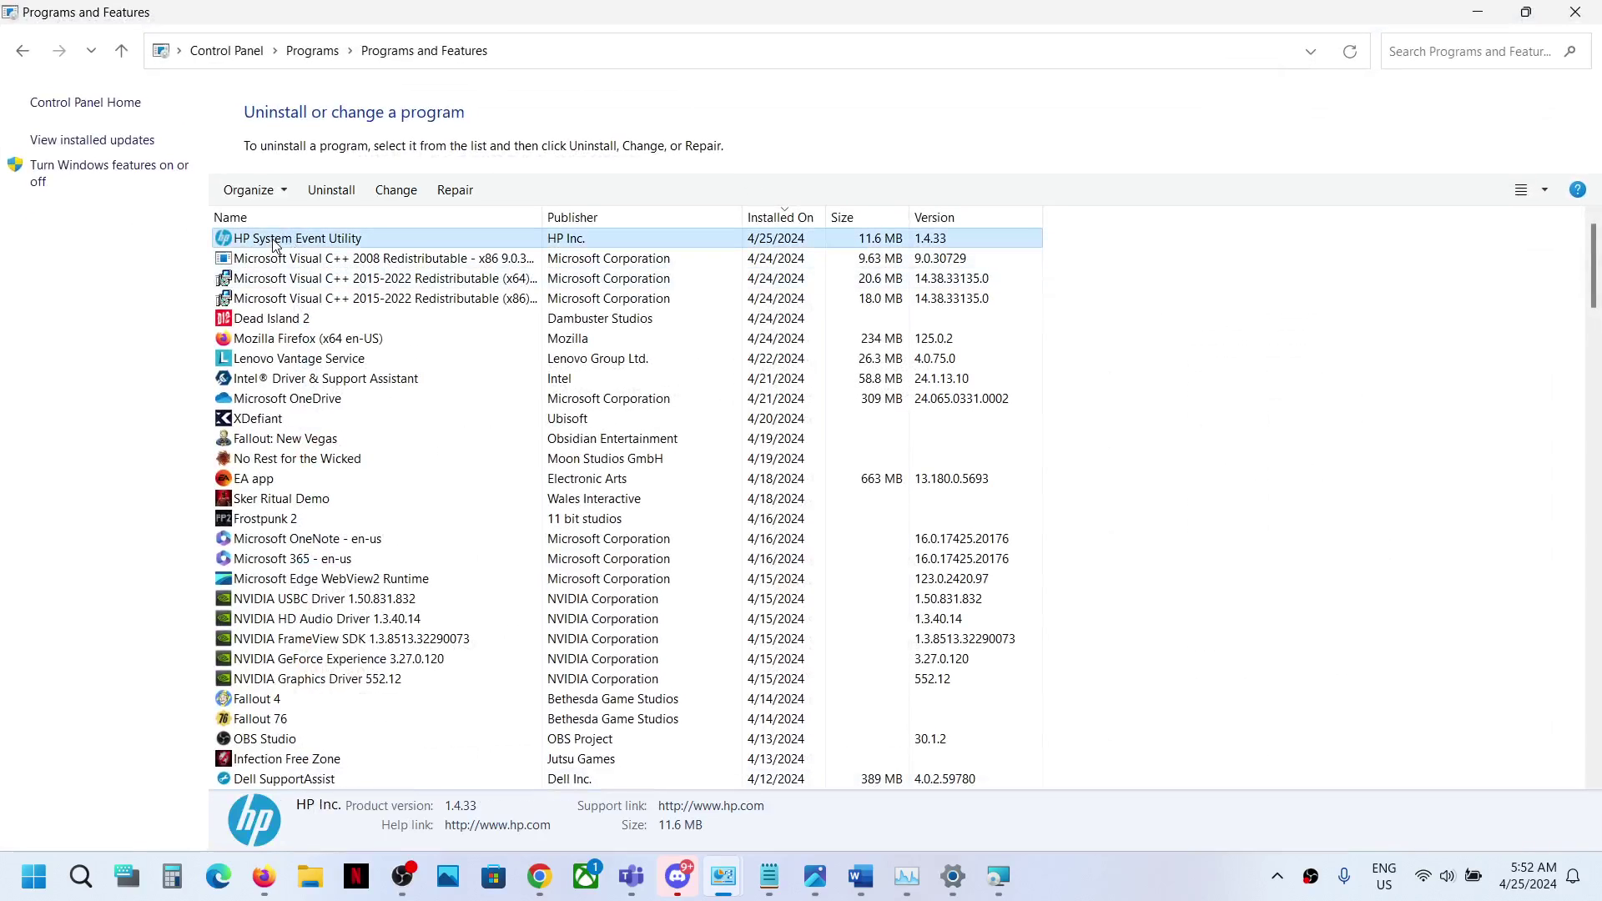
Uninstall HP System Event Utility from its right-click menu and confirm with Yes.
right_click(320, 242)
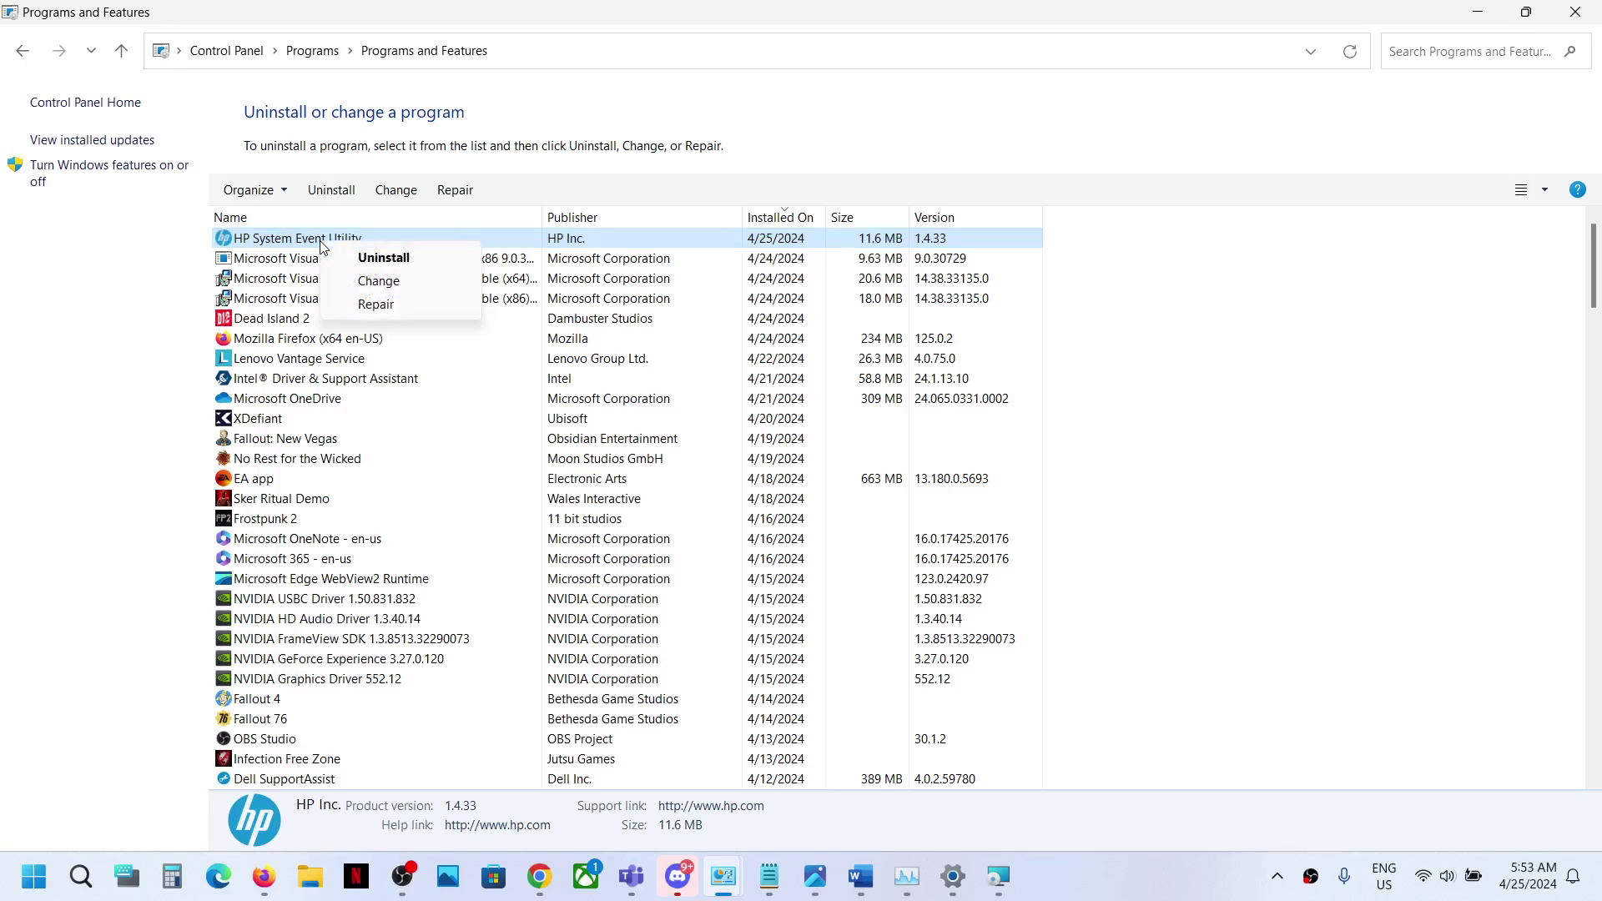
left_click(398, 259)
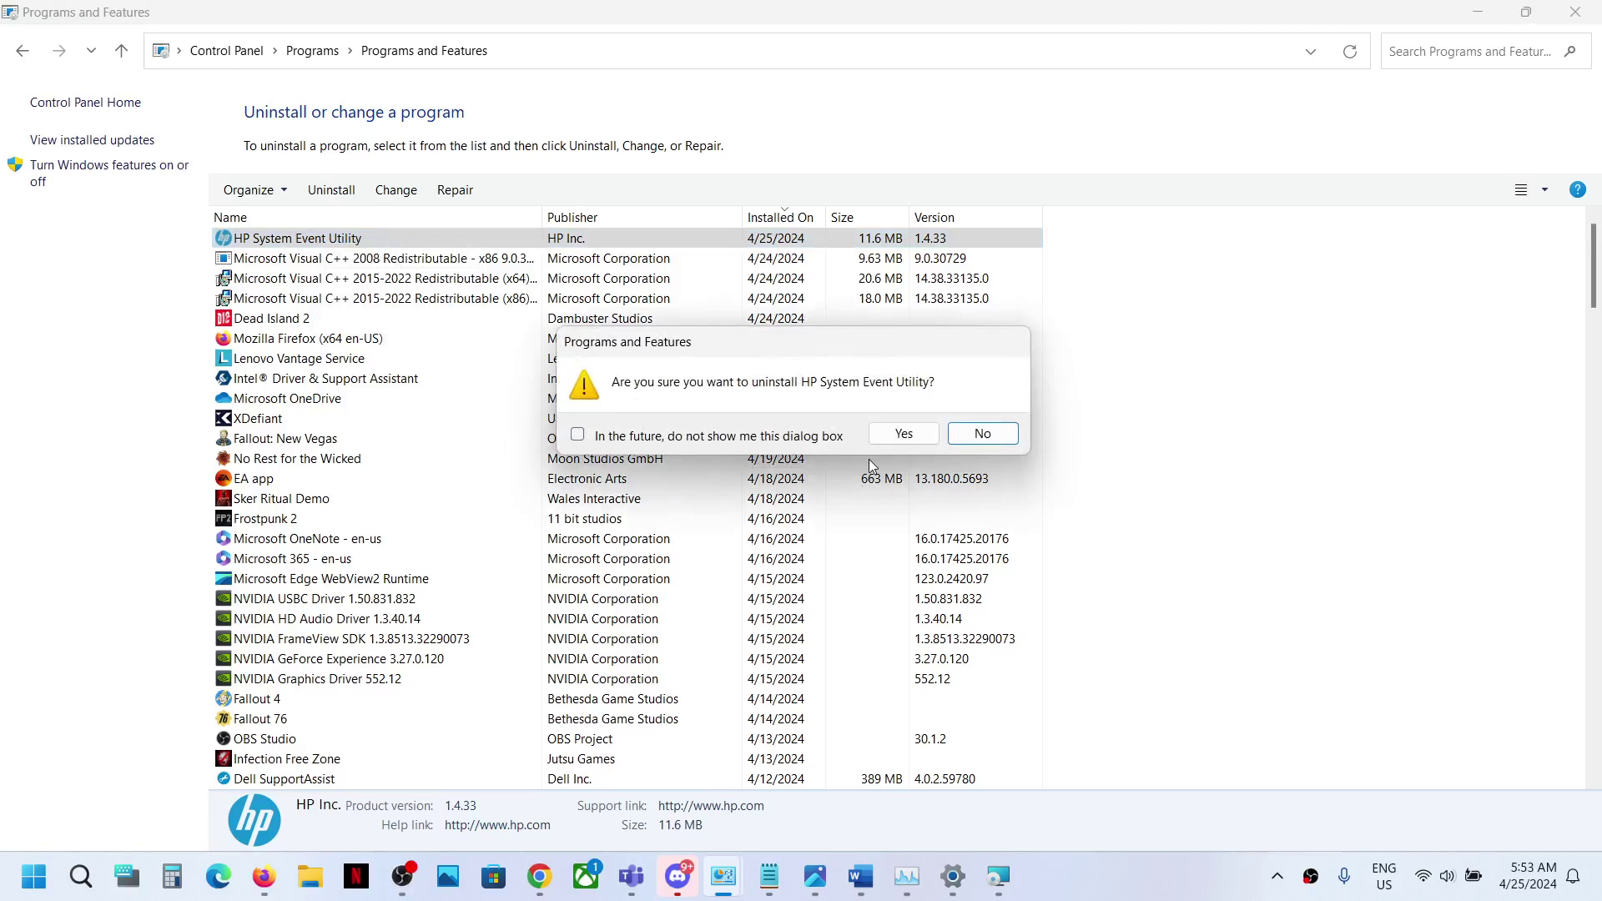
left_click(904, 437)
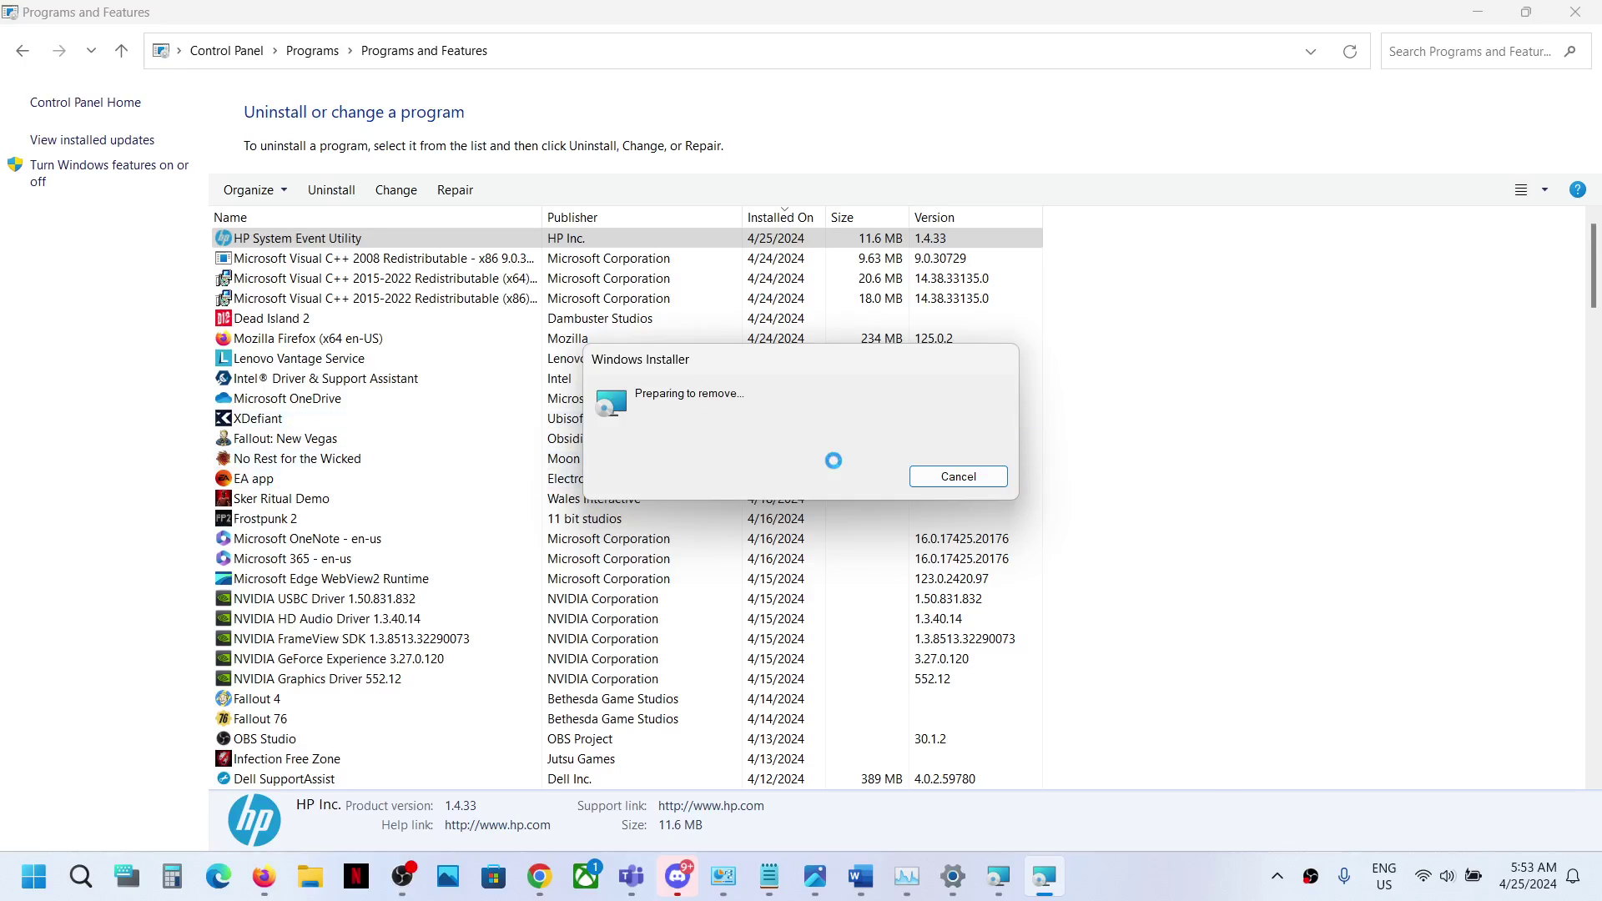
Close Installation Interrupted, approve UAC, let setup close Google Chrome, and postpone the restart.
left_click(1181, 868)
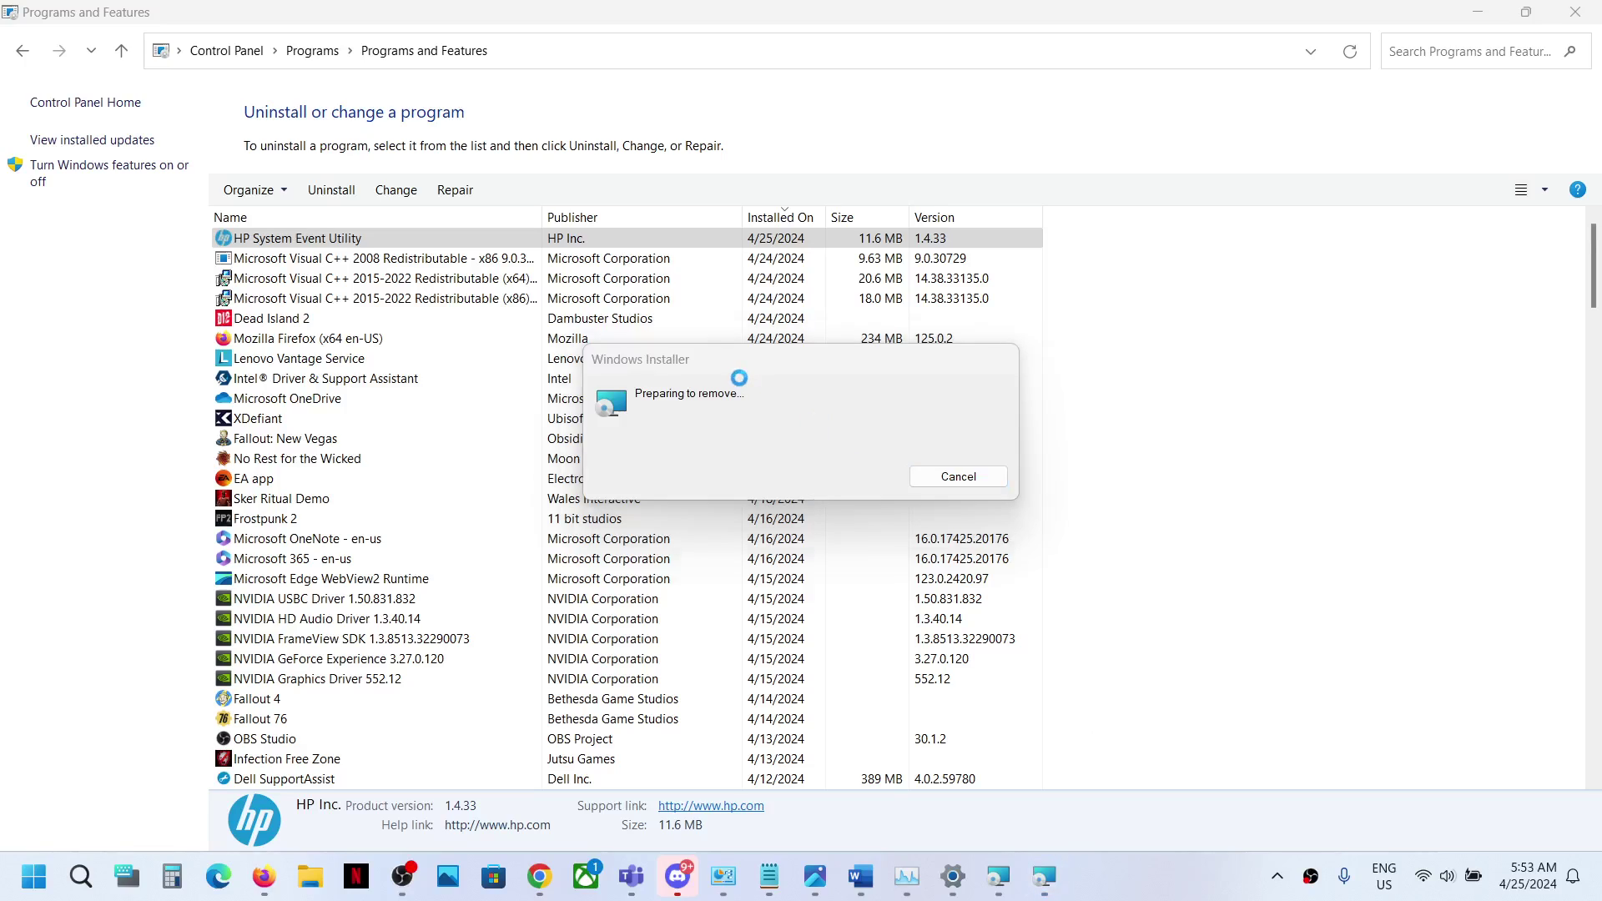
left_click(999, 878)
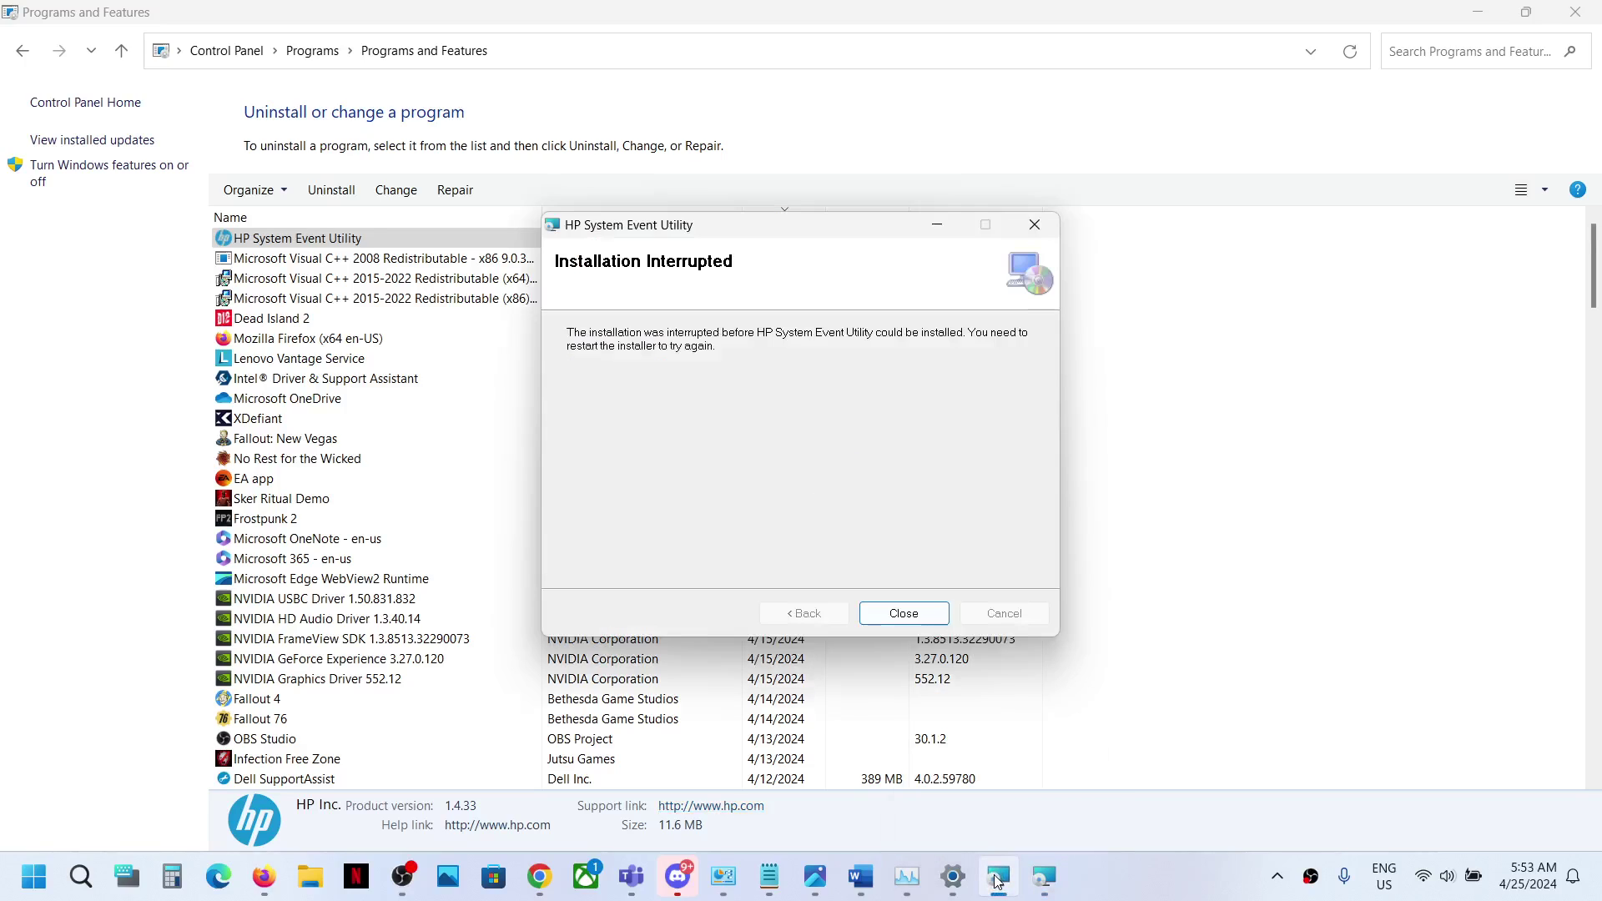
left_click(907, 615)
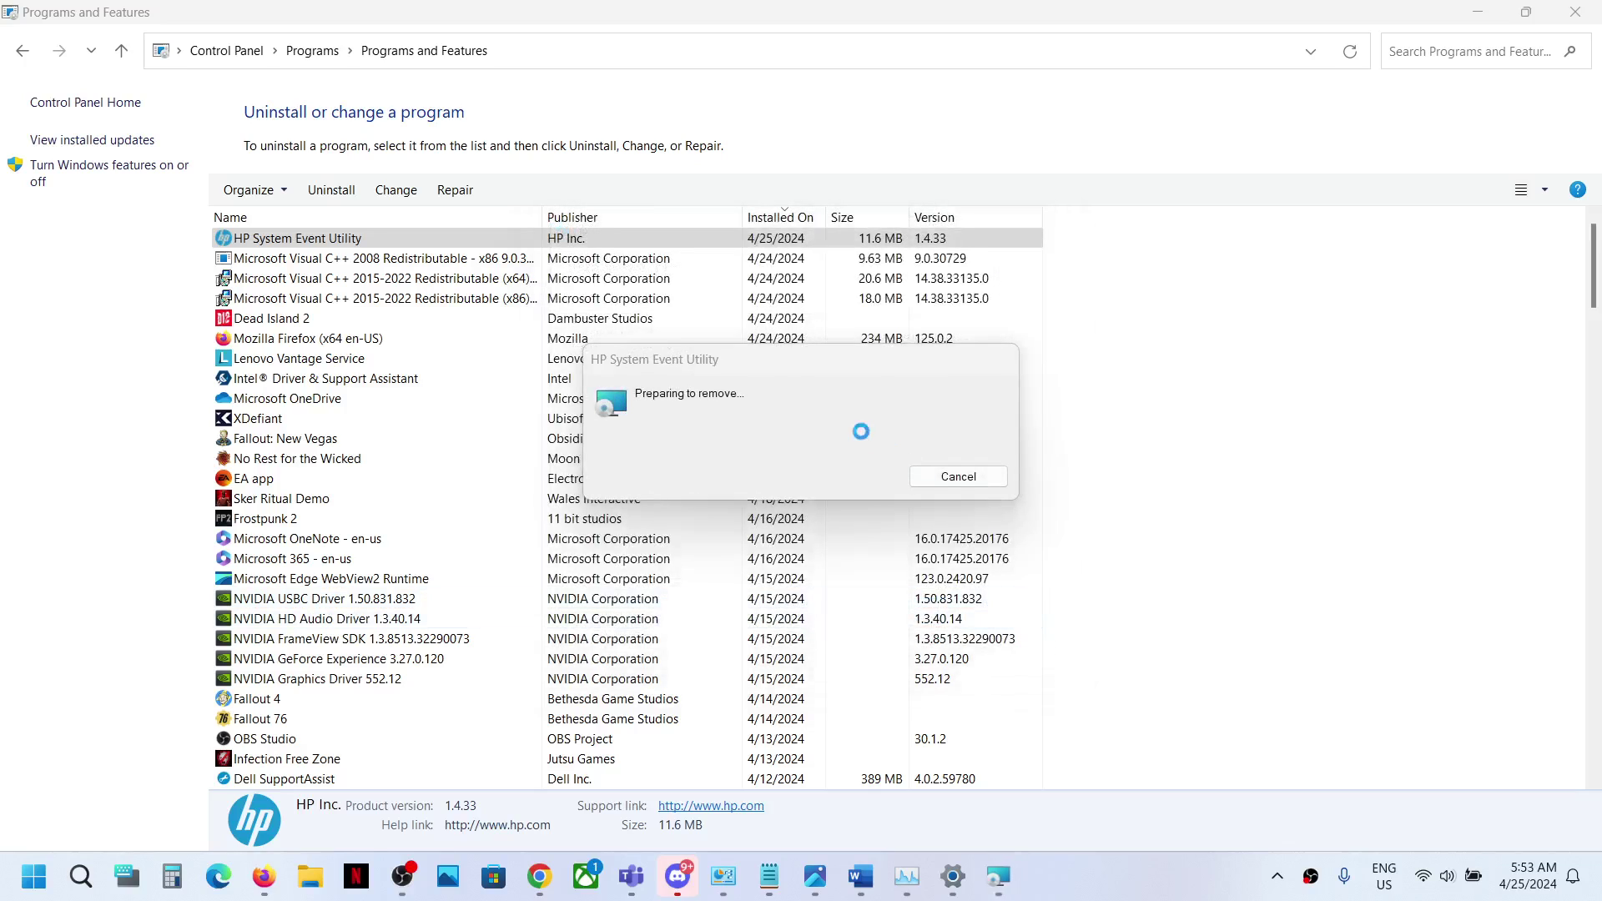
left_click(694, 587)
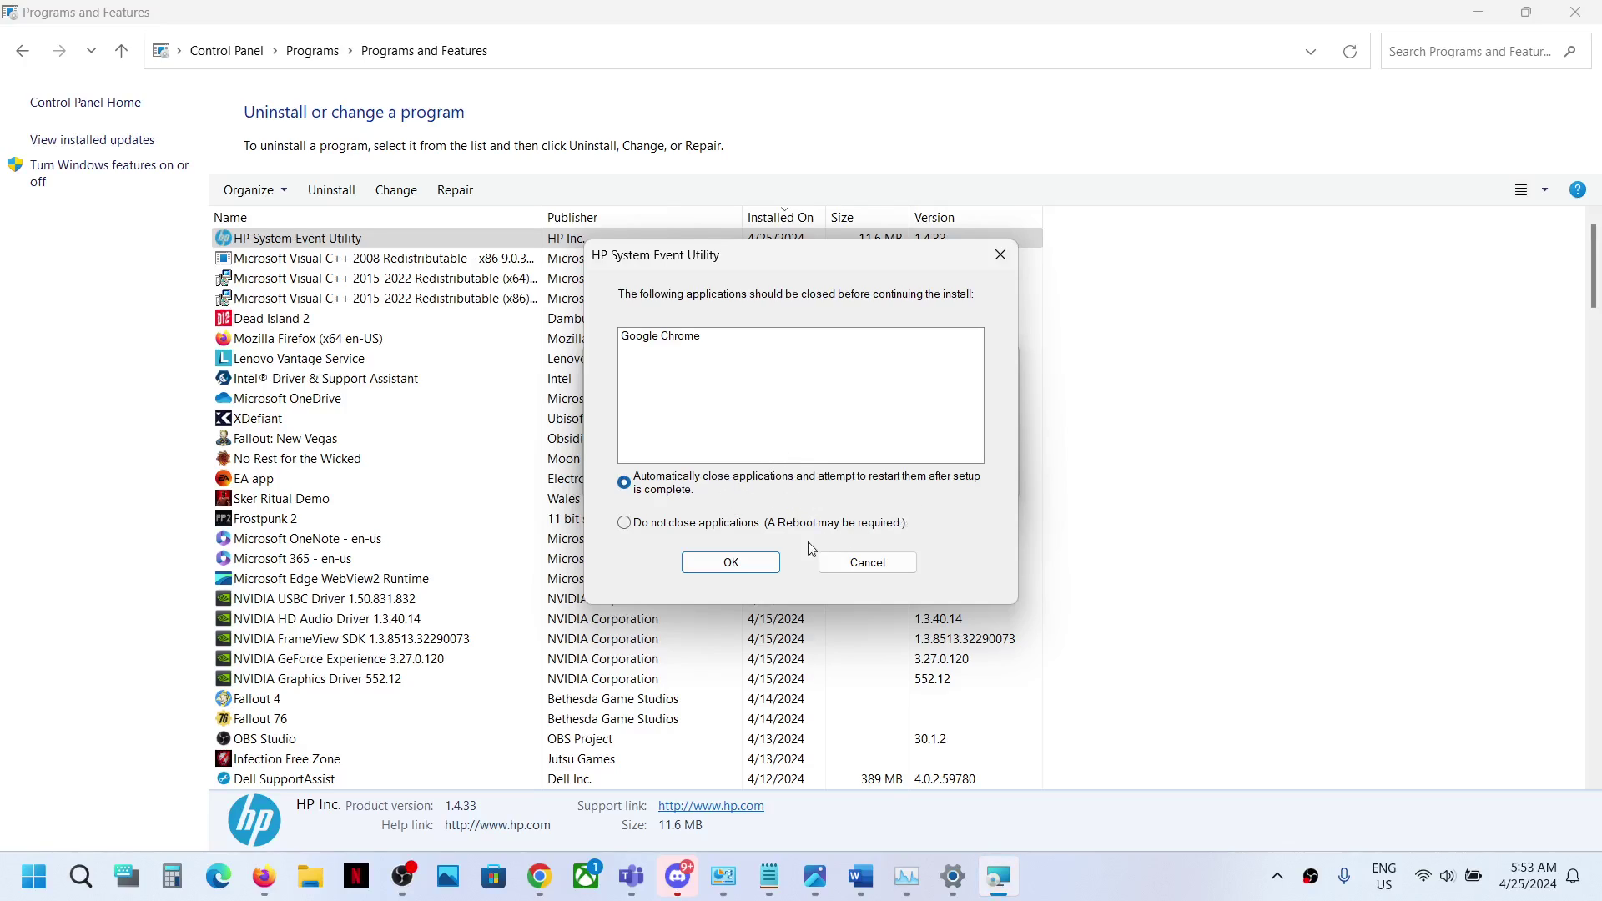
left_click(731, 563)
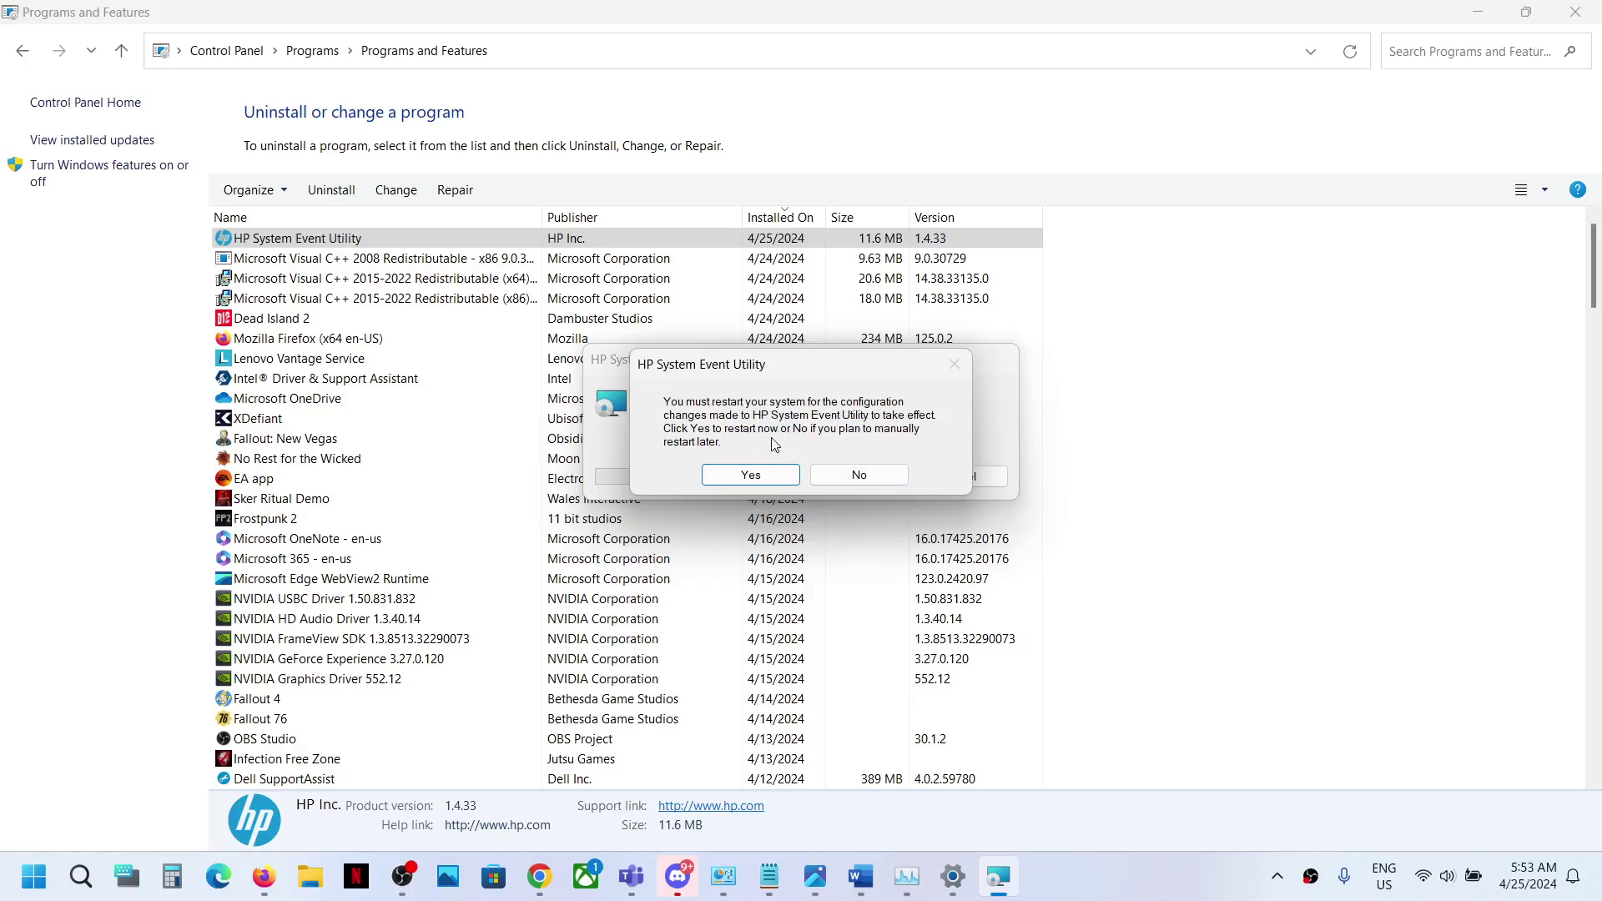
left_click(834, 482)
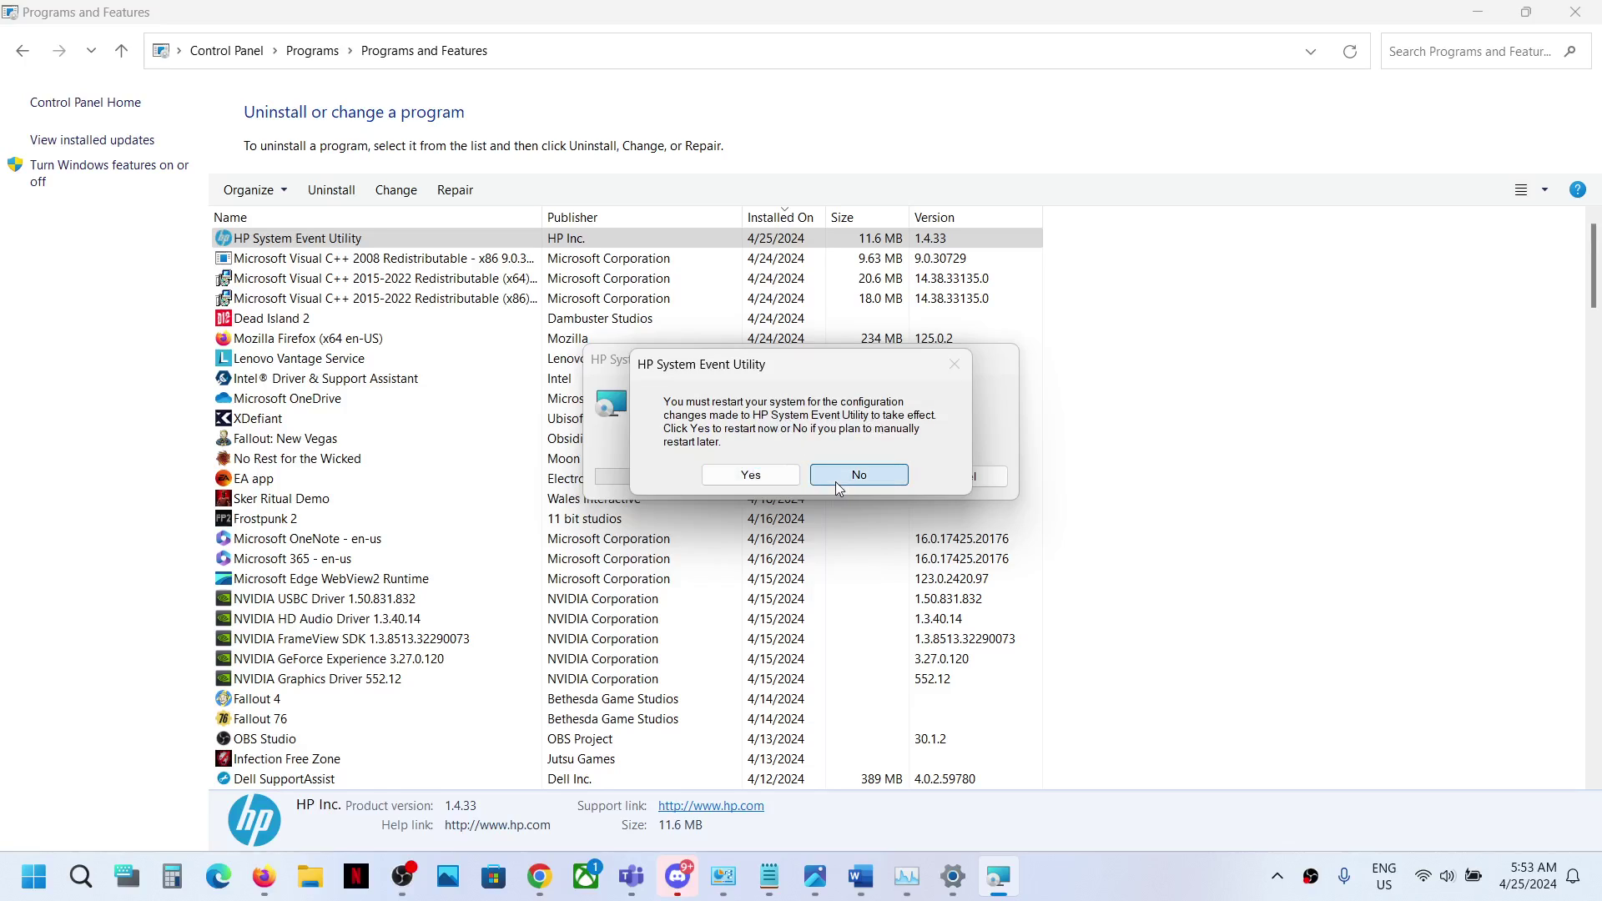
Check the Start power options, then bring up the Photos image of the Caps Lock On pop-up.
left_click(33, 876)
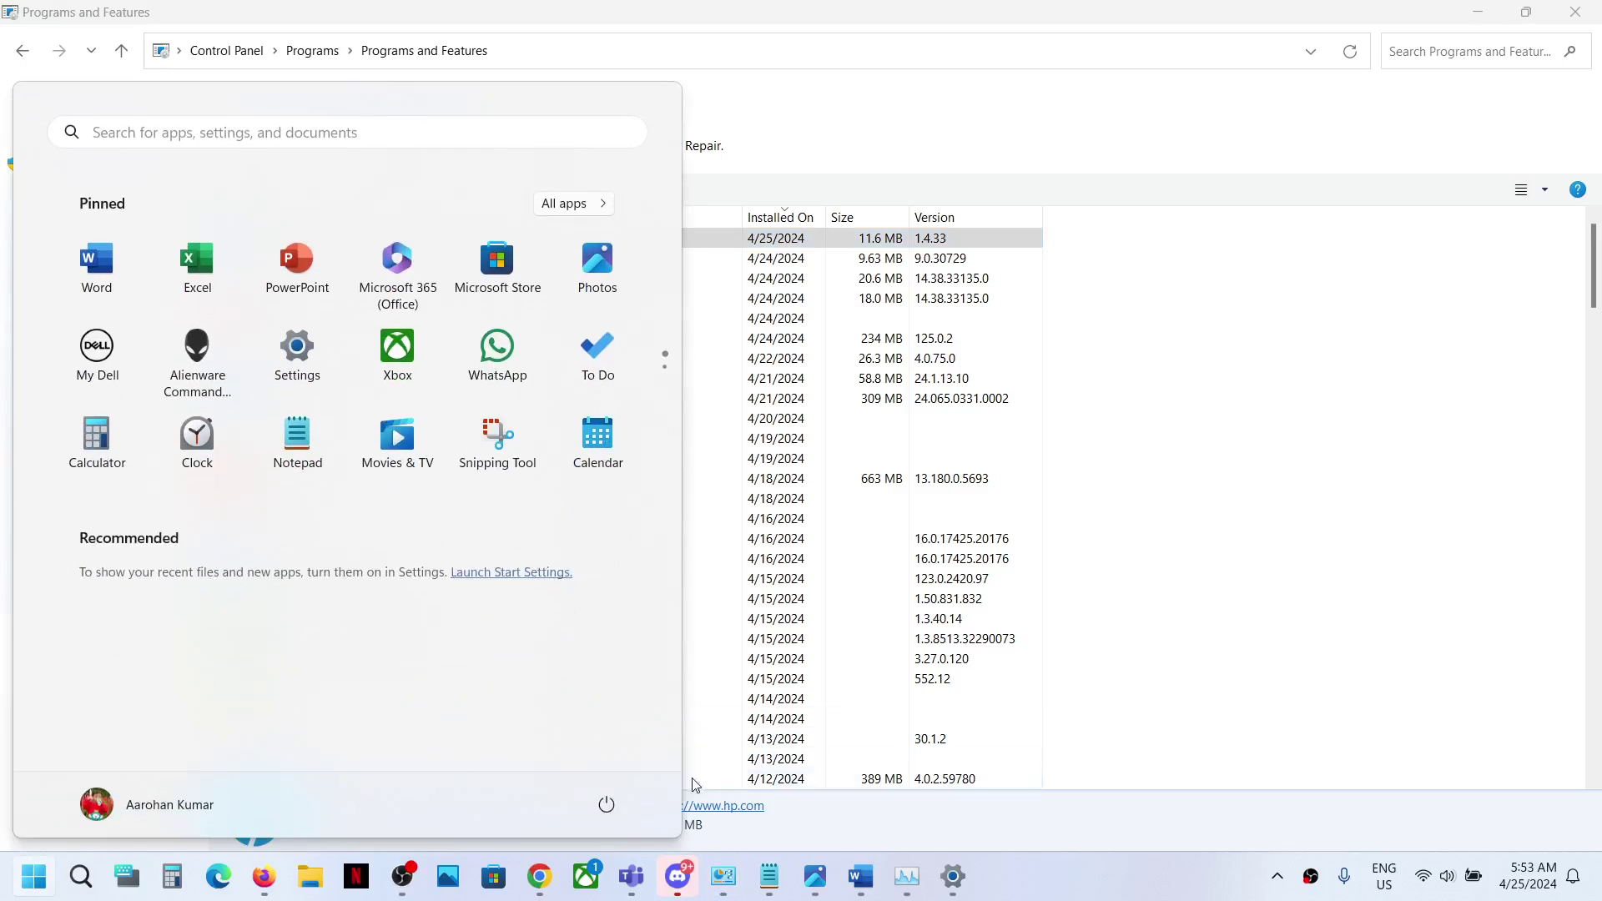
left_click(606, 804)
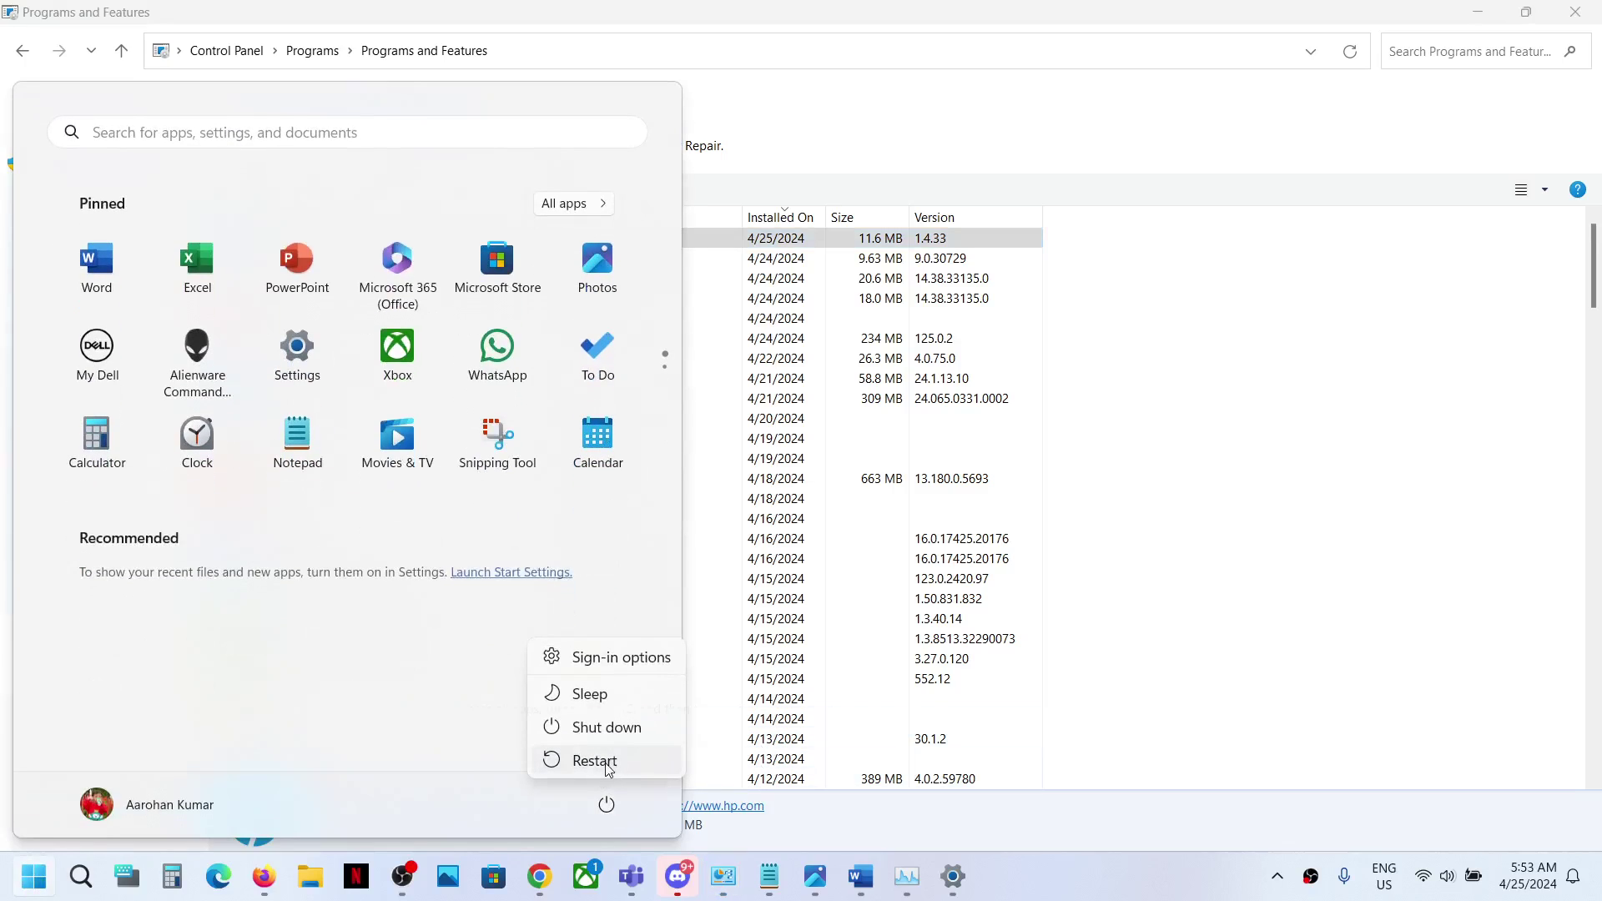
left_click(816, 881)
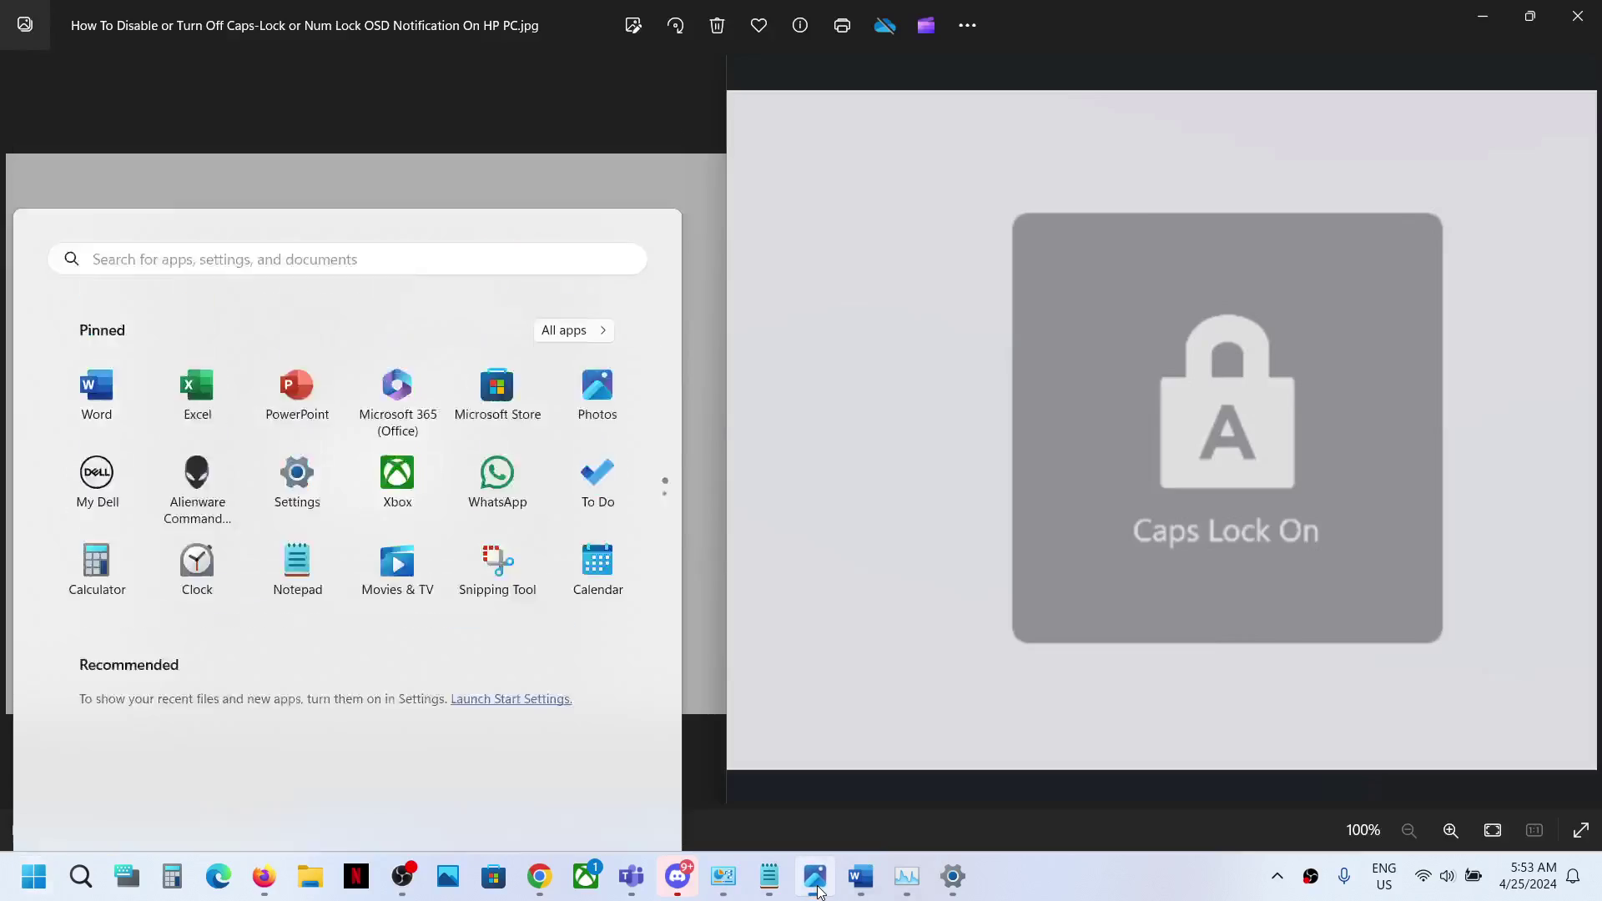